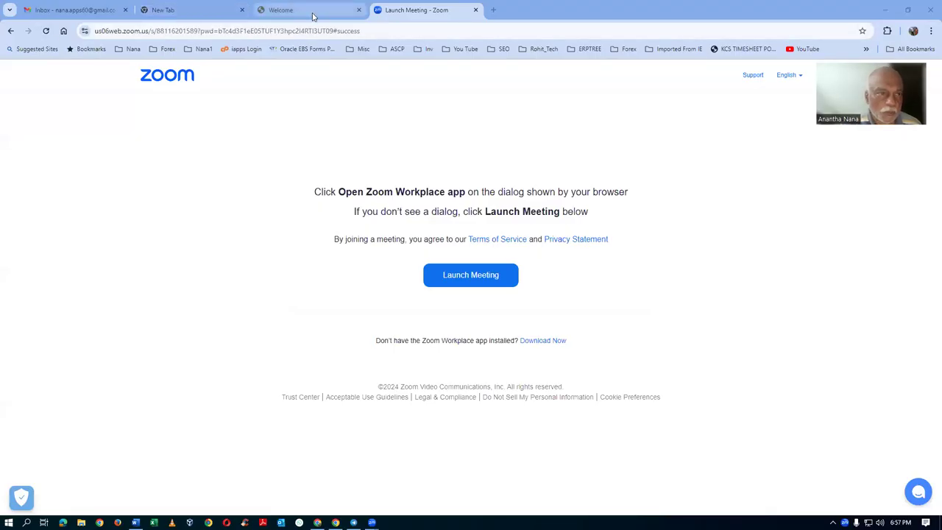
From the Welcome page Navigator's Tools section, download the ADF Desktop Integrator installer.
left_click(312, 13)
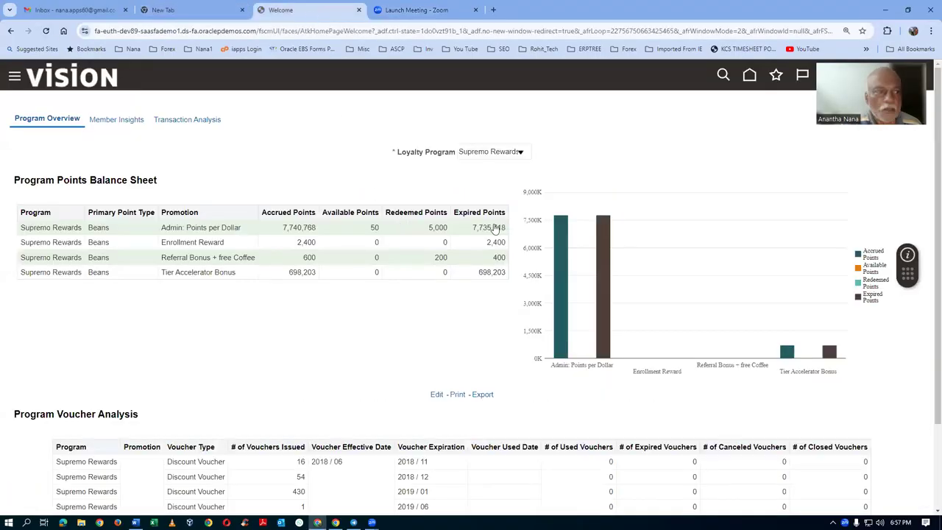
left_click(13, 80)
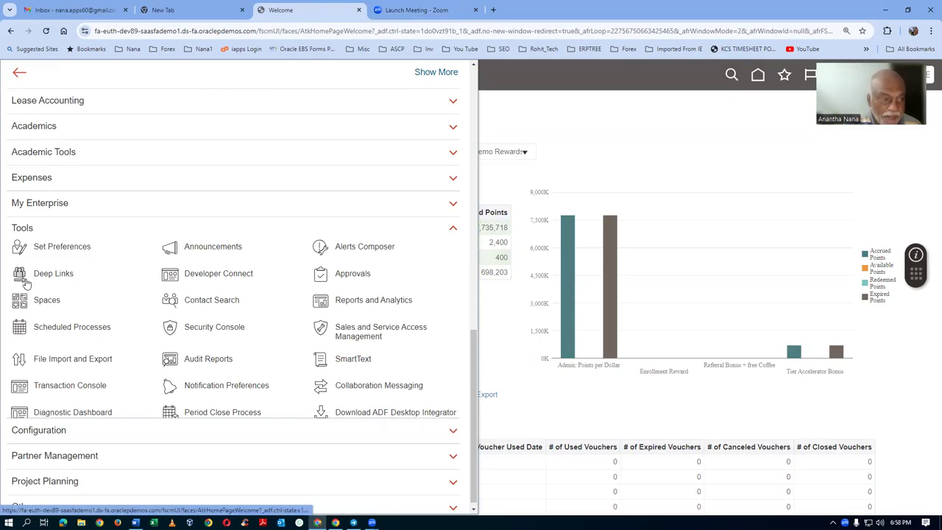
left_click(364, 414)
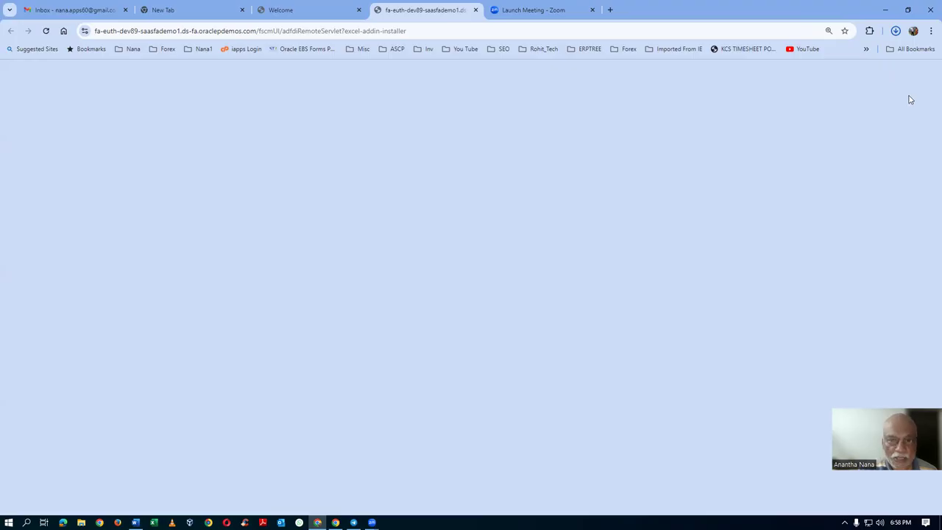
Unblock the downloaded ADF Desktop Integration .msi installer in its Downloads folder properties.
left_click(897, 31)
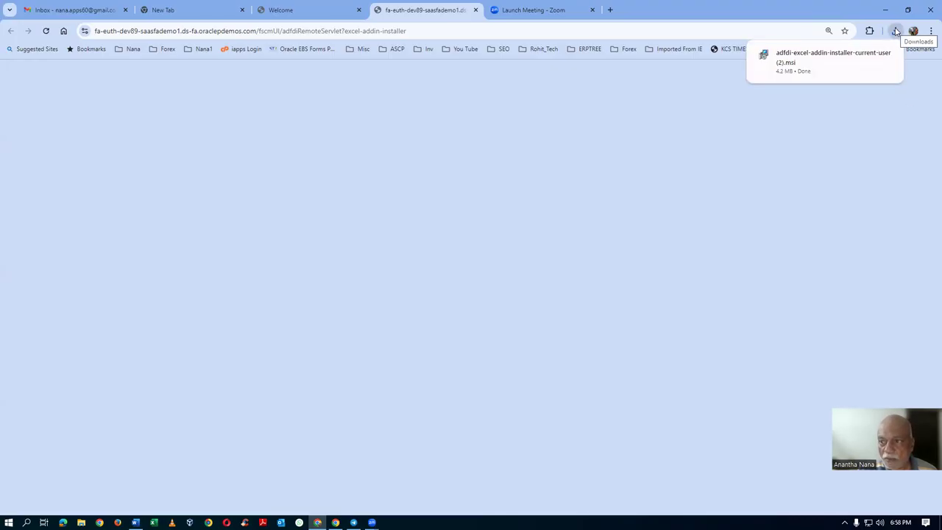
left_click(896, 31)
left_click(896, 31)
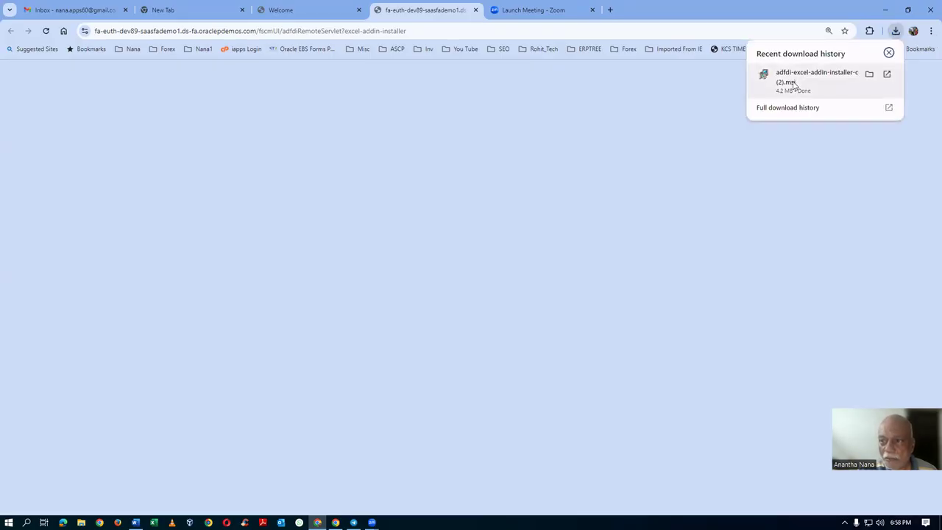
left_click(870, 73)
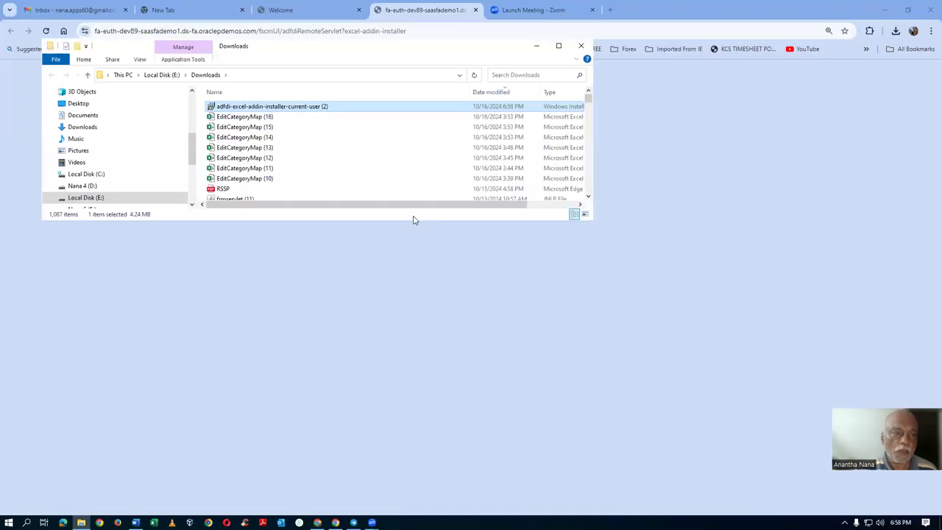
right_click(331, 111)
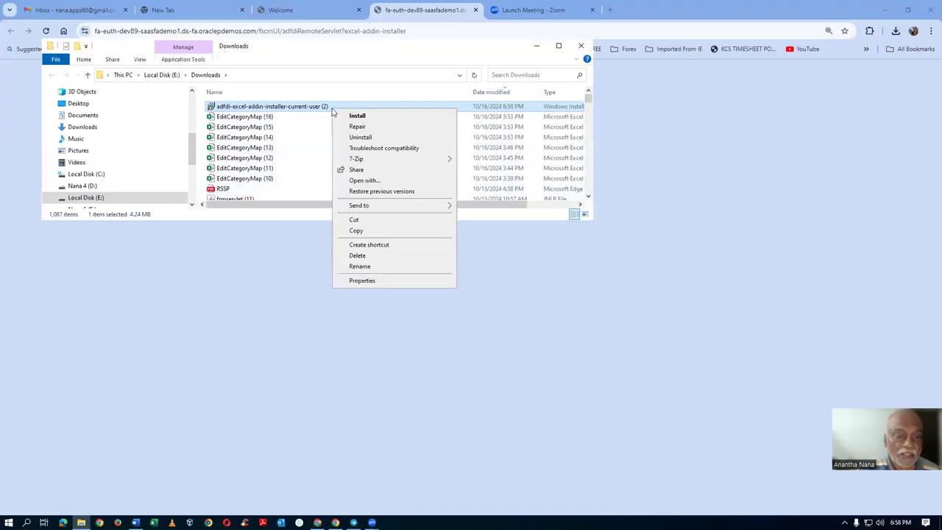
left_click(370, 284)
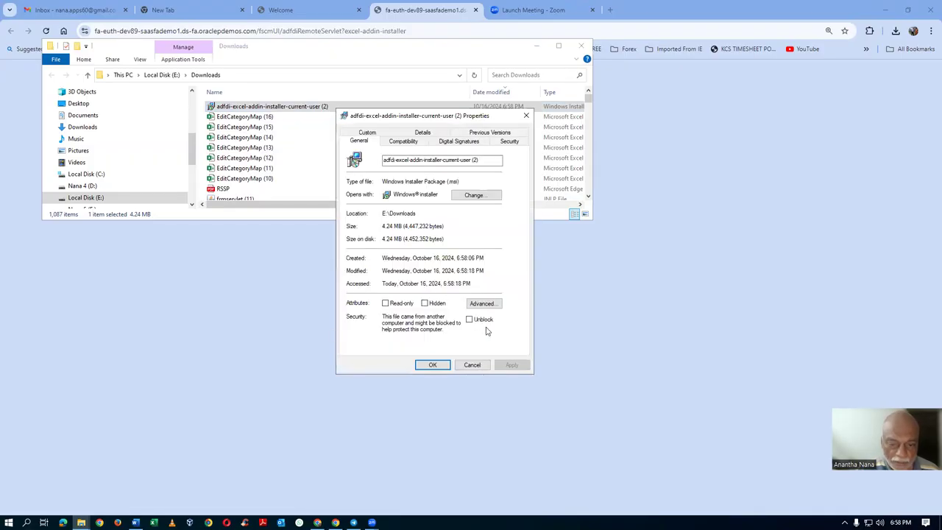
left_click(469, 319)
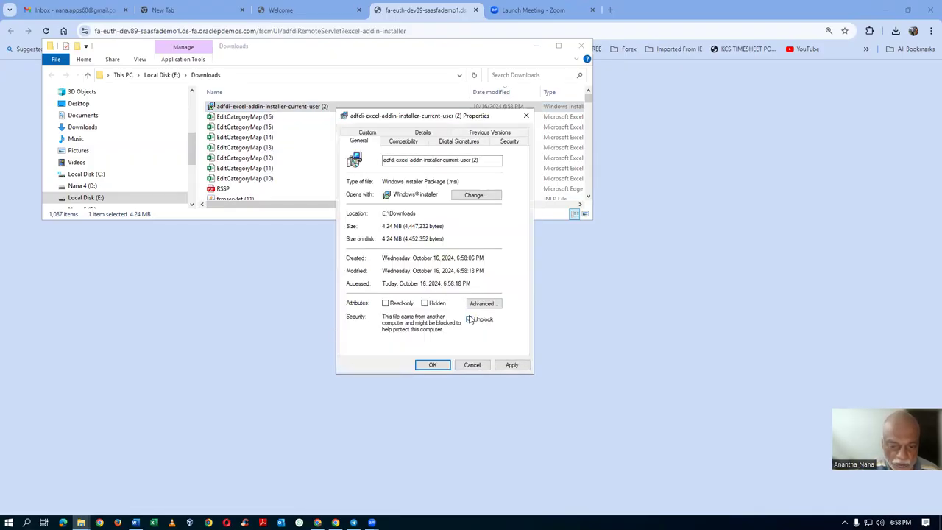
left_click(511, 365)
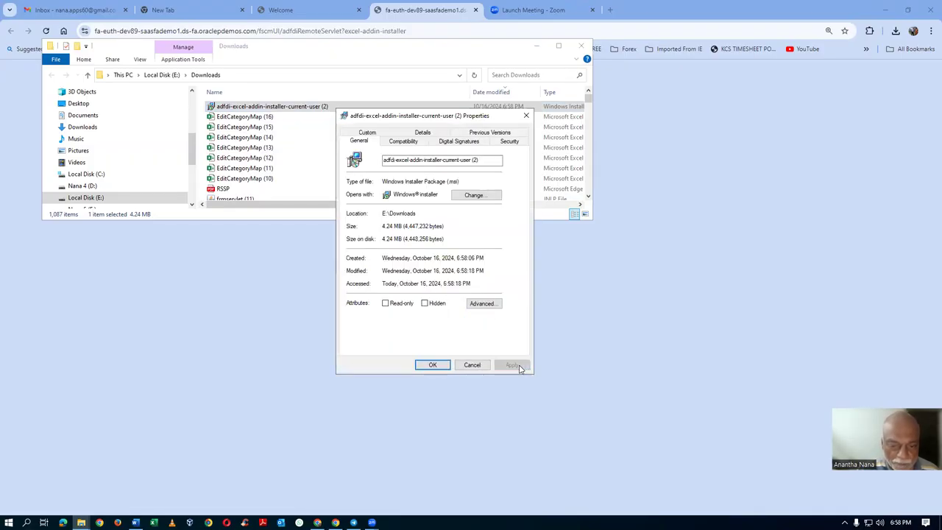
left_click(433, 365)
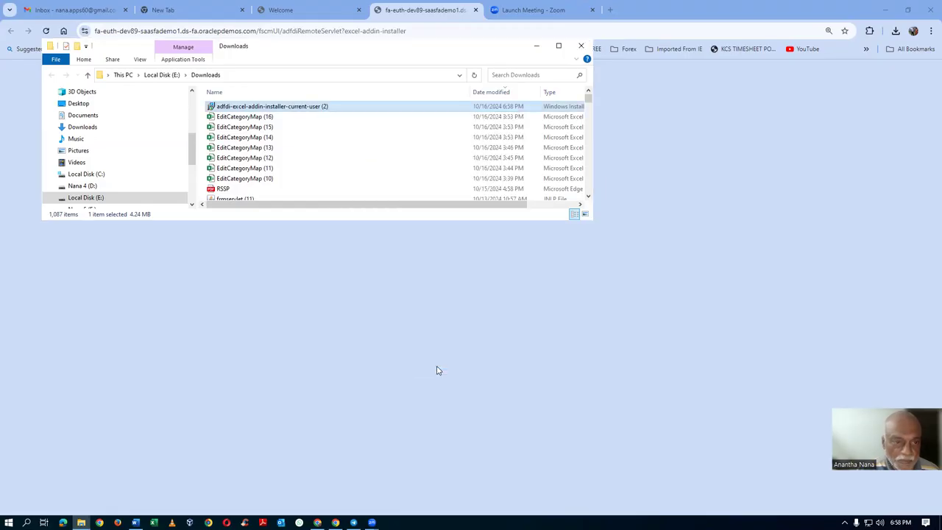
Install the ADF Desktop Integration Excel add-in 5.2.1.27254 and close the Downloads folder.
double_click(301, 108)
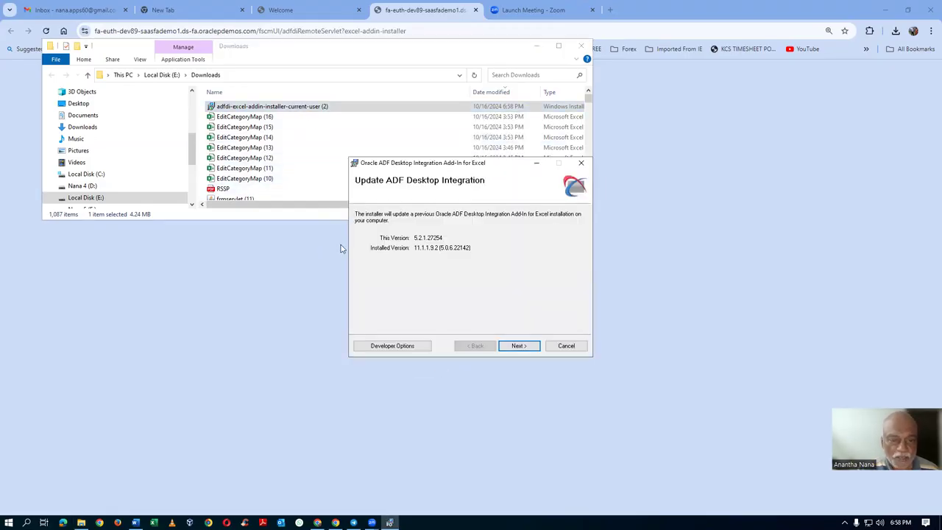
left_click(520, 346)
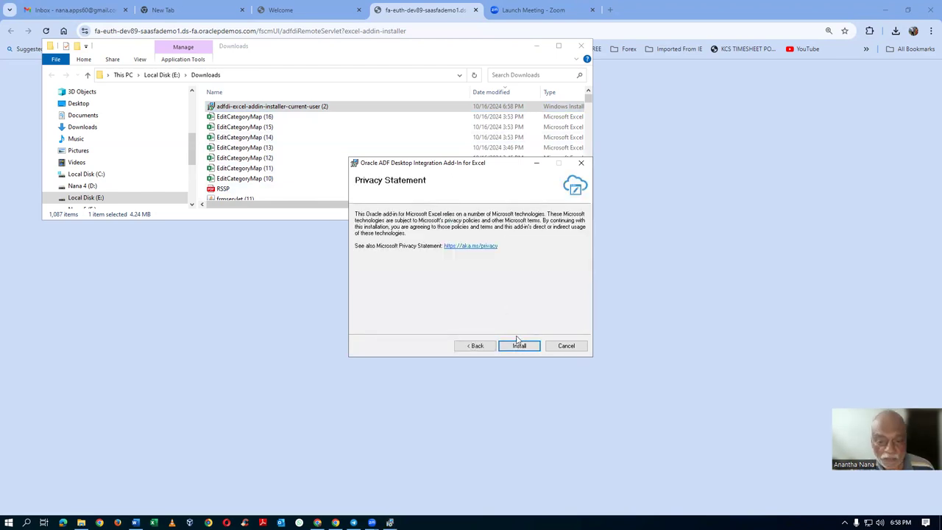
left_click(517, 343)
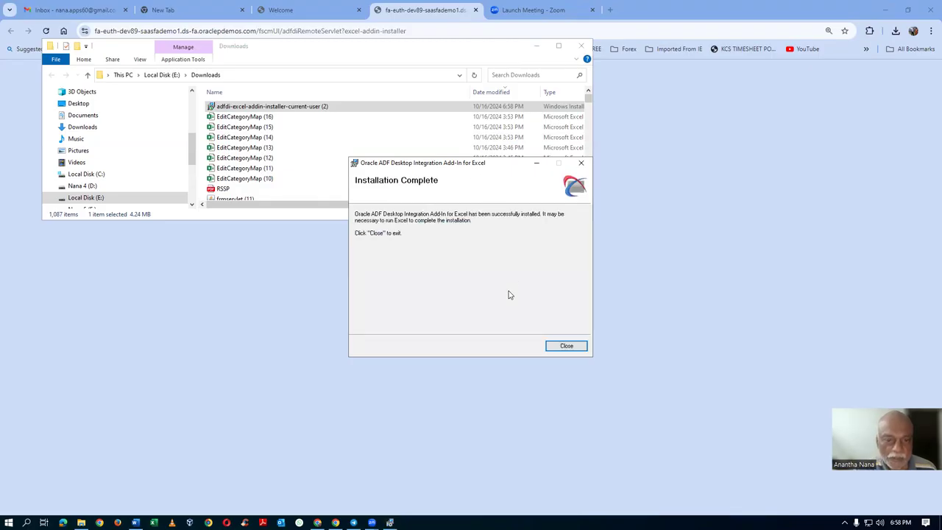
left_click(565, 345)
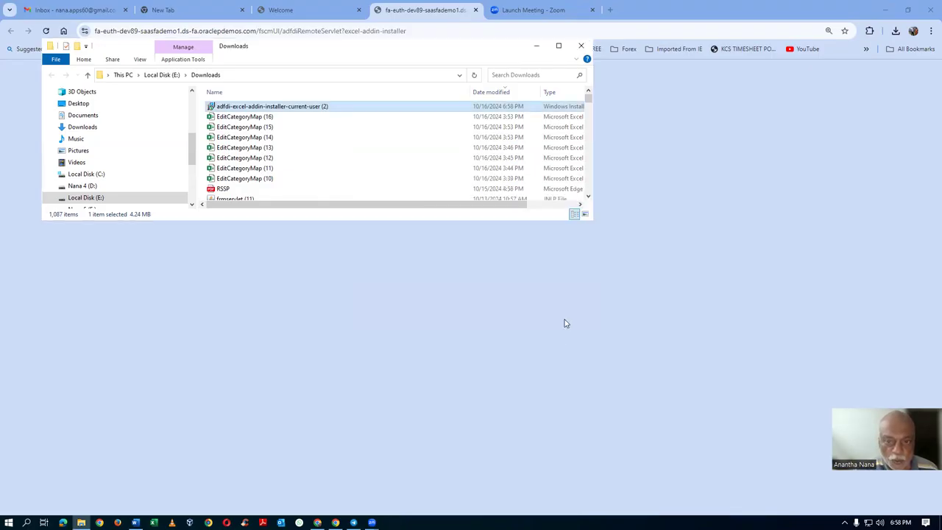
left_click(581, 45)
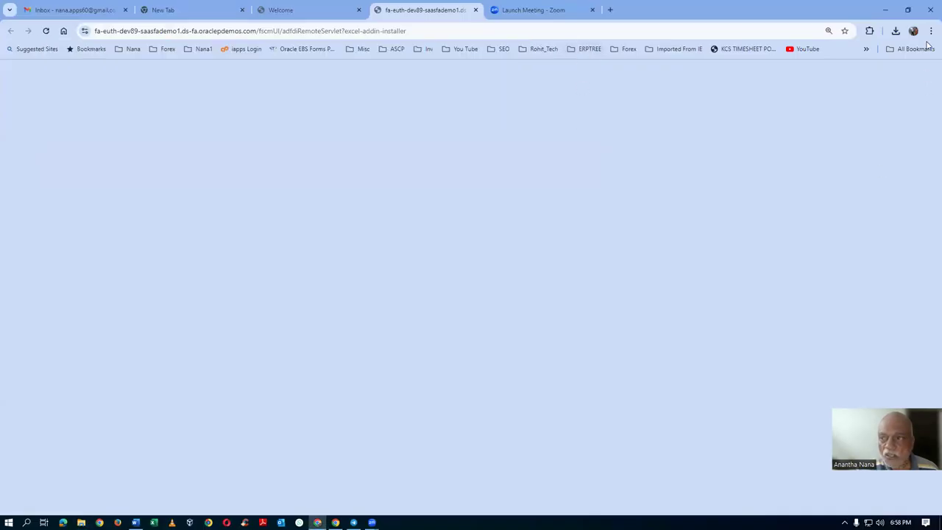
Close the blank installer tab and Navigator, then sign out of Oracle Fusion.
left_click(476, 9)
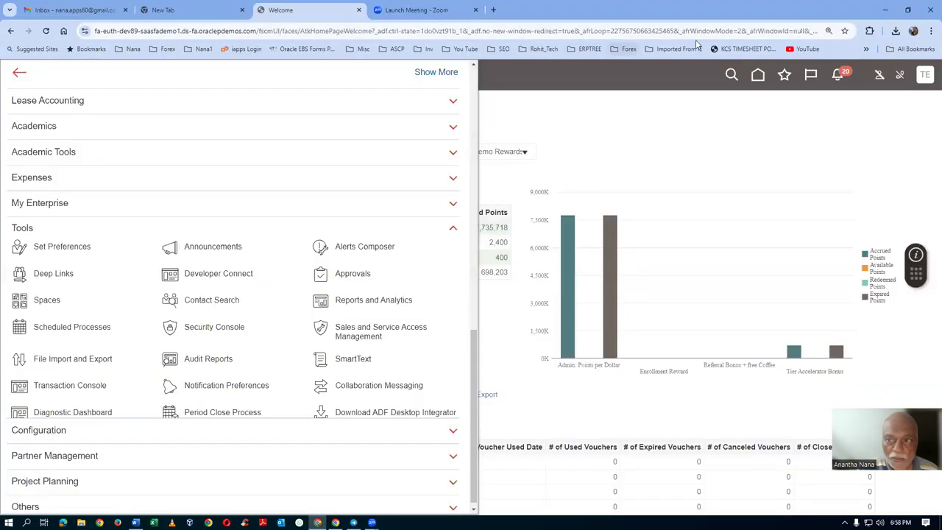
left_click(523, 128)
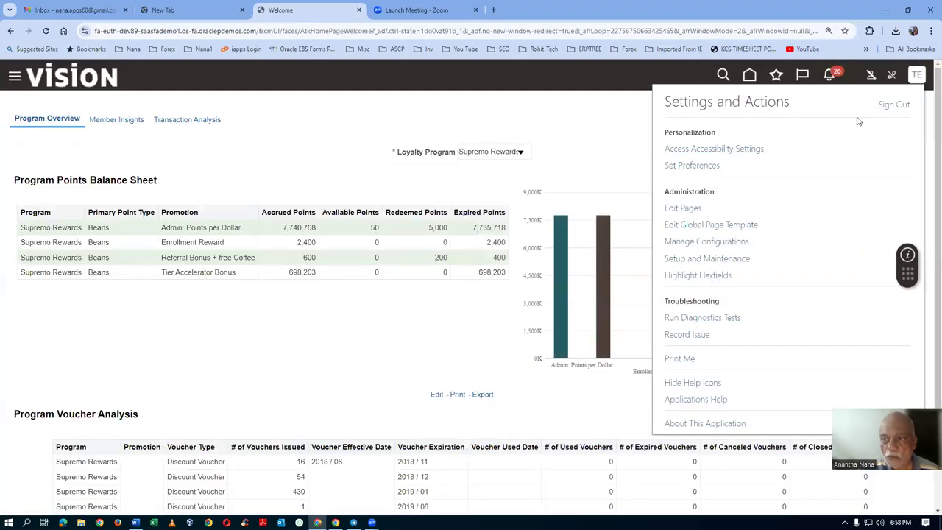
left_click(886, 106)
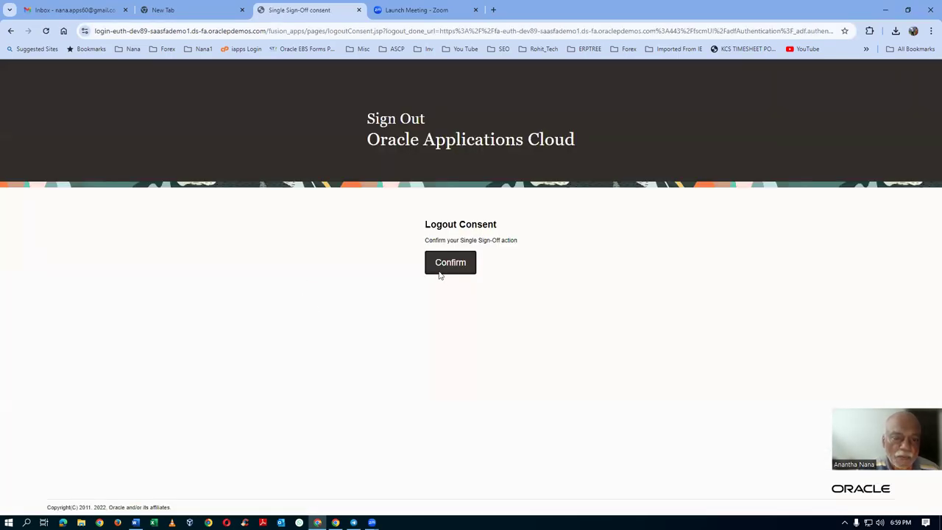
left_click(439, 263)
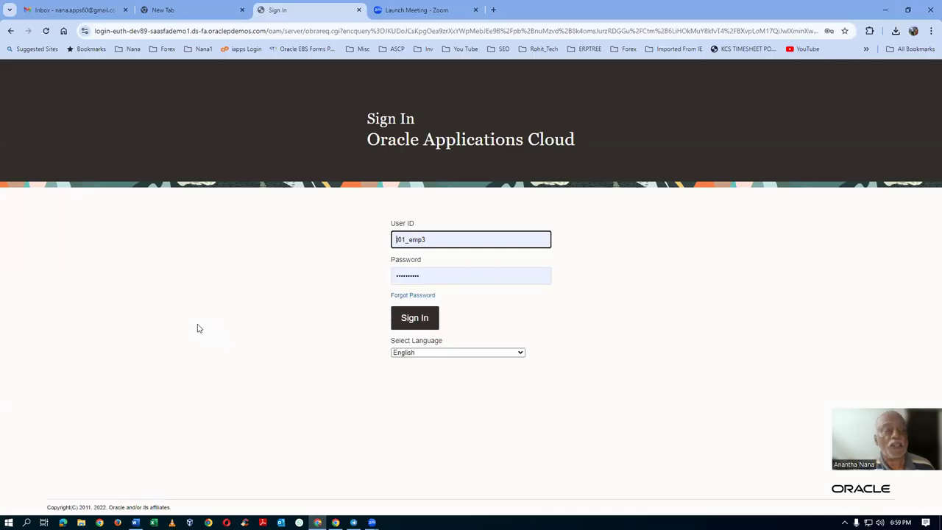
Sign back in with the user ID's last digit changed to 2.
left_click(442, 240)
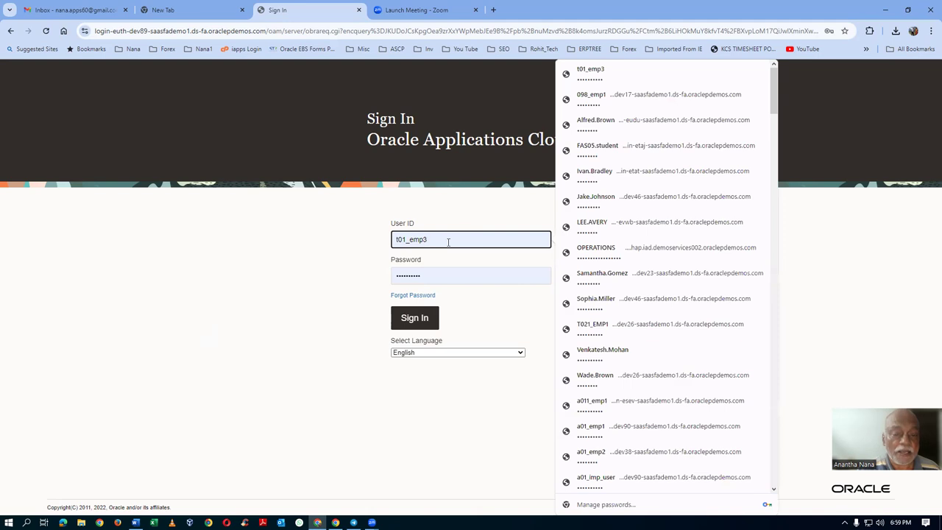
key("BackSpace")
type("2")
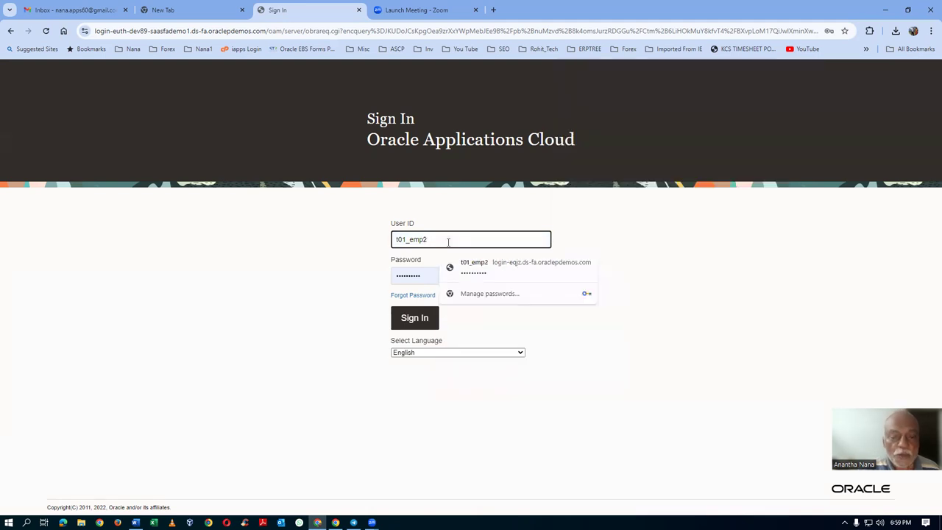
left_click(405, 321)
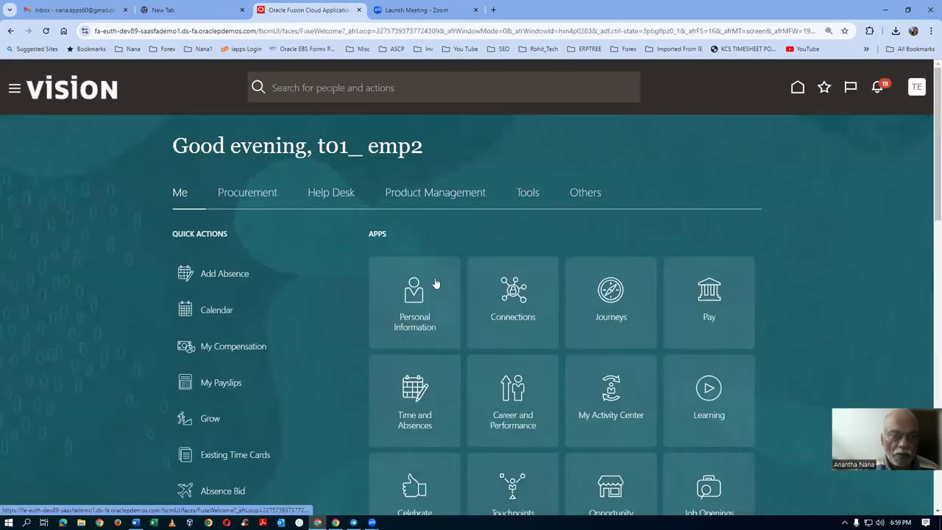
Open Purchase Requisitions from Procurement and punch out to Amazon under Top Categories.
left_click(263, 197)
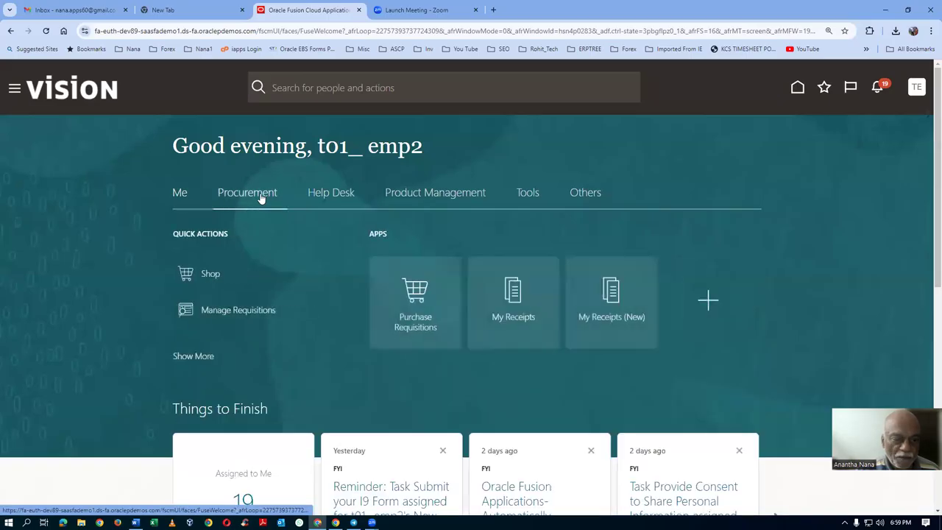
left_click(418, 328)
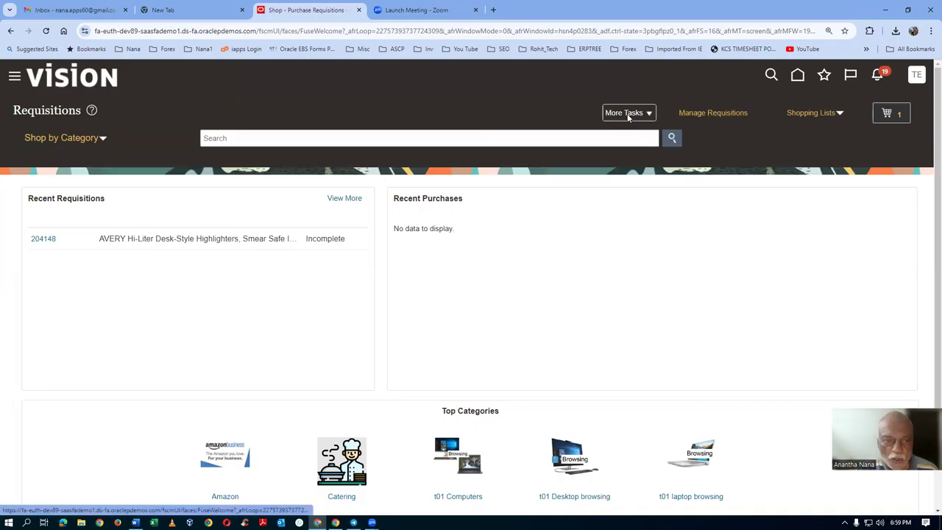
scroll(334, 352, "down", 2)
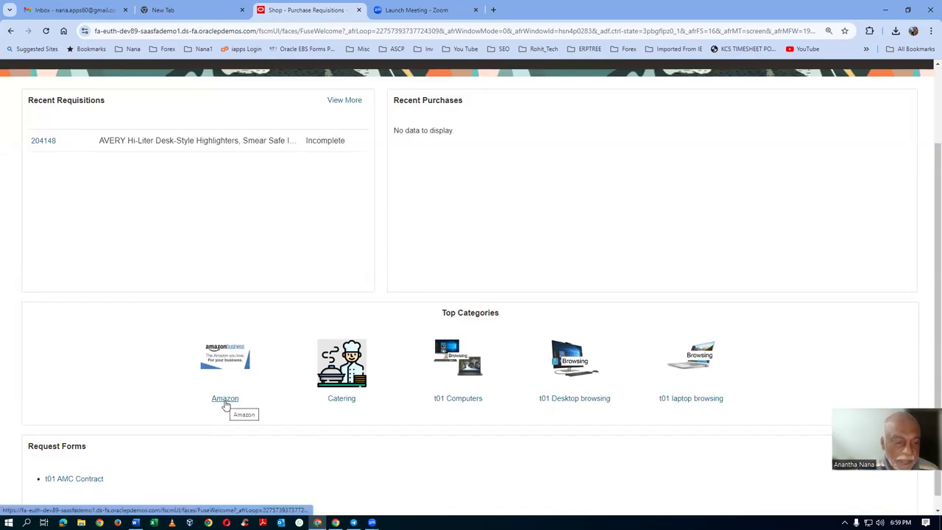
left_click(226, 403)
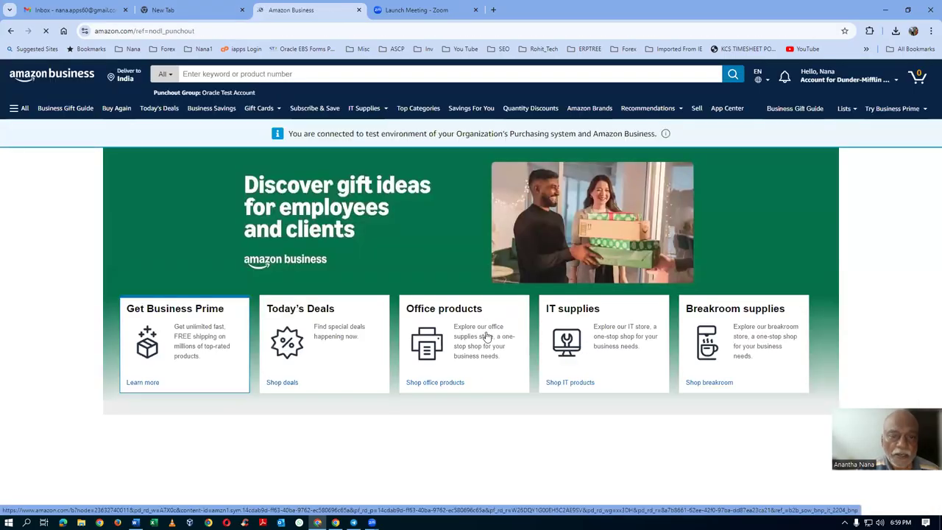
Open the Sceptre 24-inch monitor product page and scroll through its details.
scroll(438, 314, "down", 5)
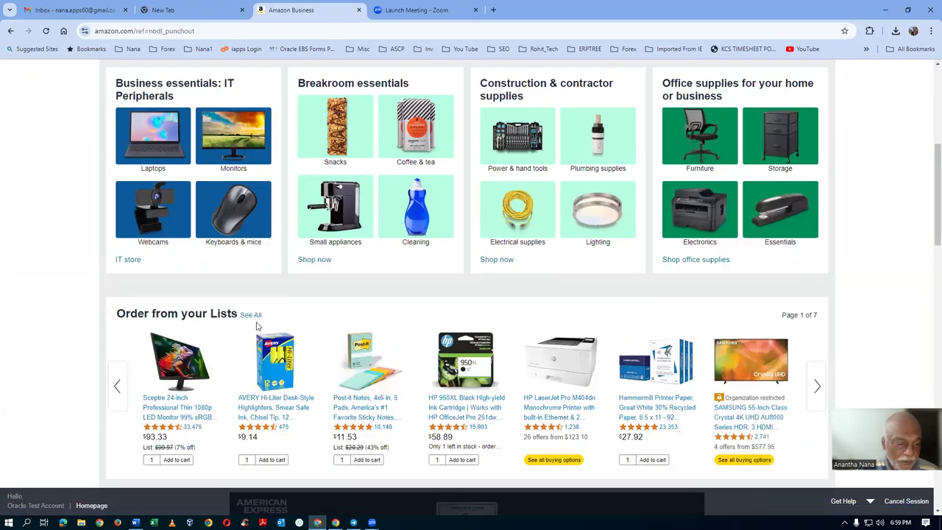
left_click(177, 363)
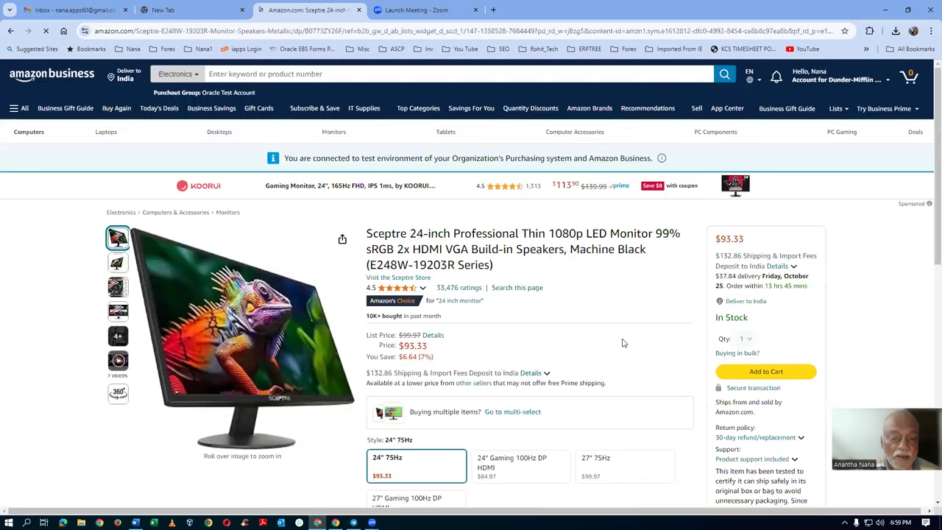
scroll(623, 343, "down", 5)
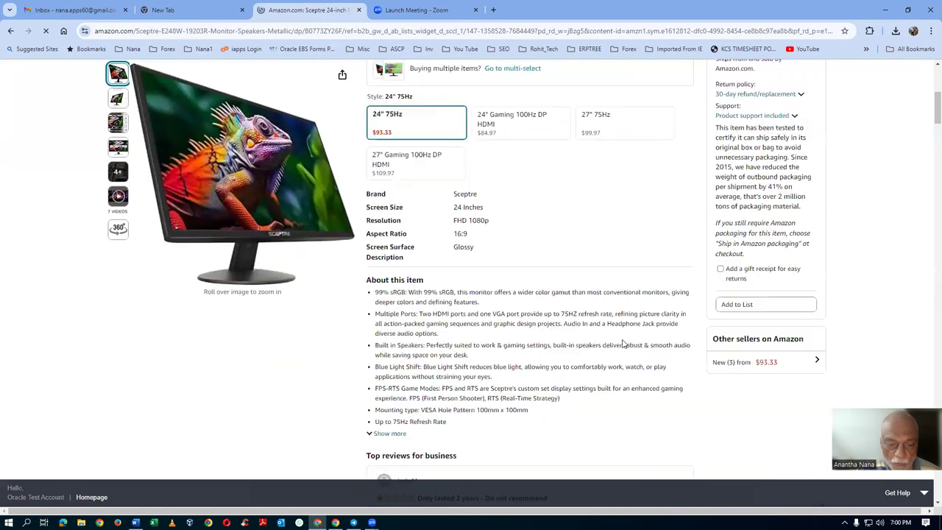
scroll(623, 346, "down", 6)
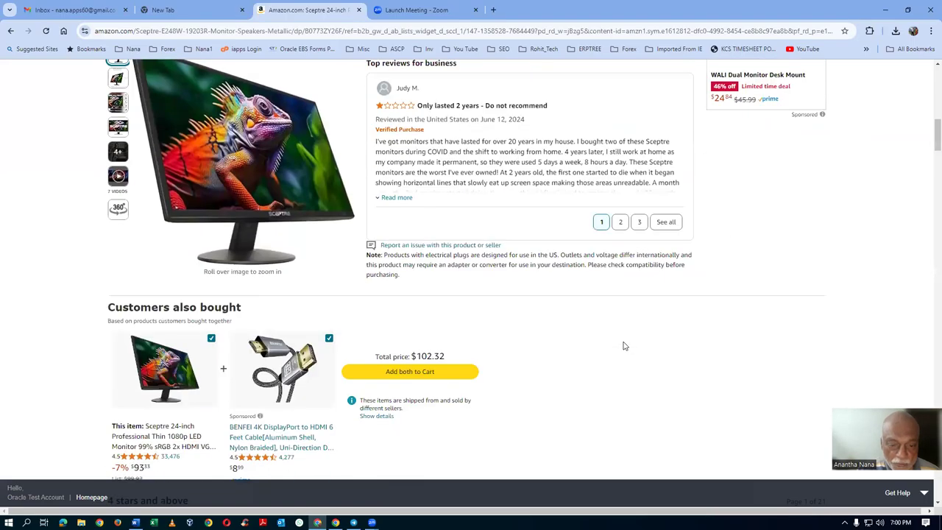
scroll(625, 347, "down", 5)
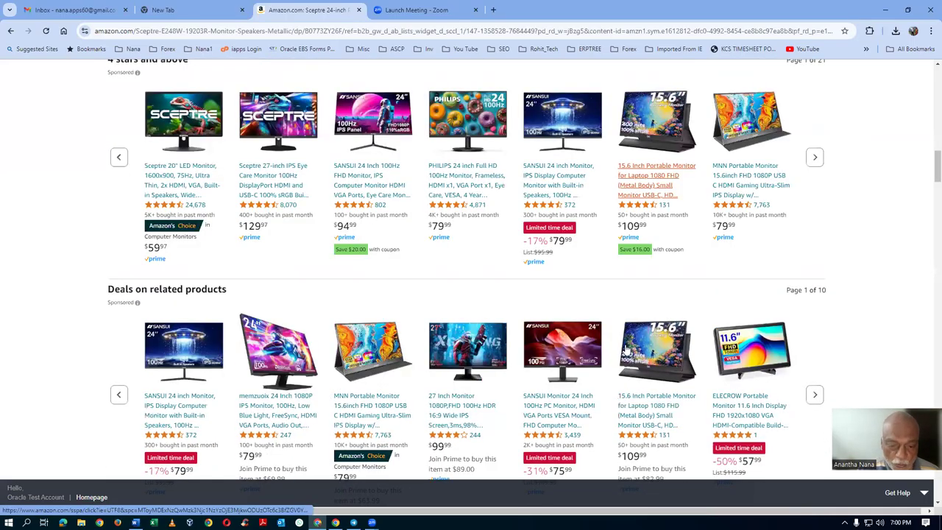
scroll(625, 351, "down", 3)
scroll(626, 349, "up", 8)
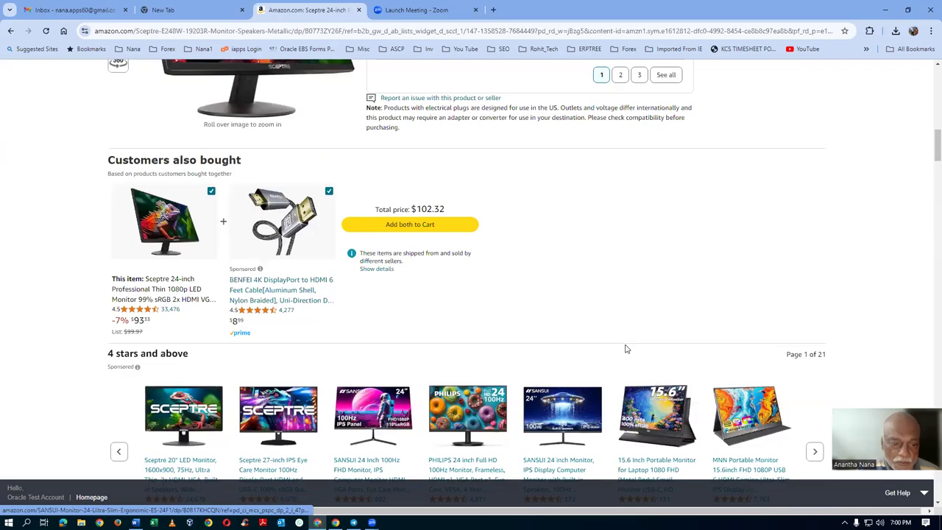
scroll(625, 349, "up", 2)
scroll(626, 350, "up", 2)
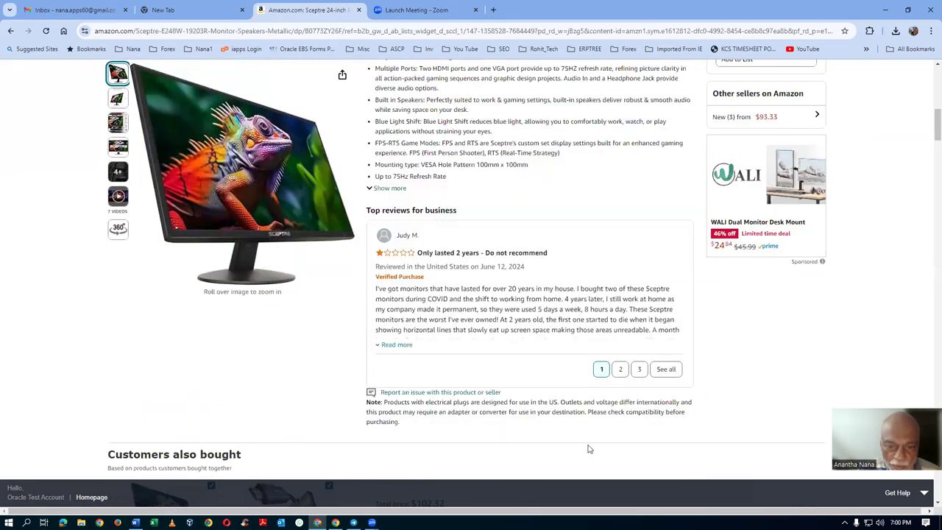
scroll(554, 370, "up", 1)
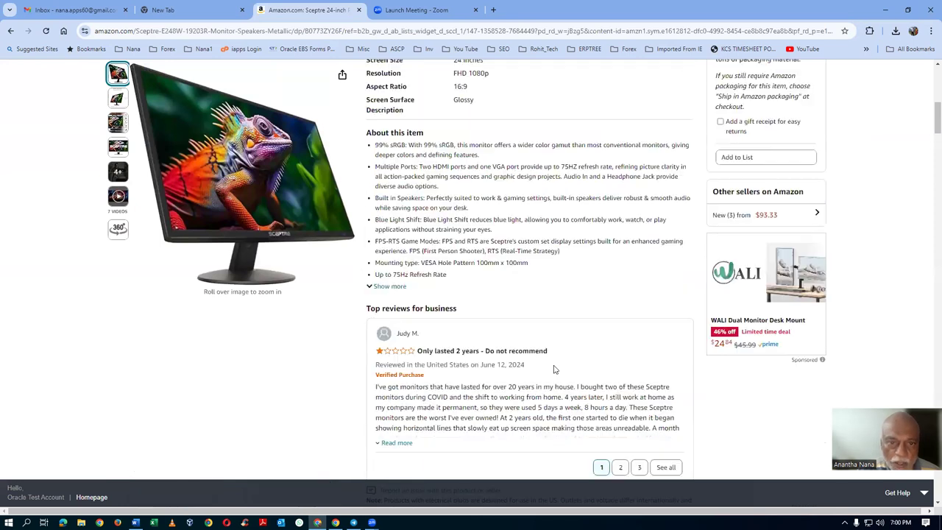
scroll(554, 369, "up", 2)
scroll(556, 371, "down", 2)
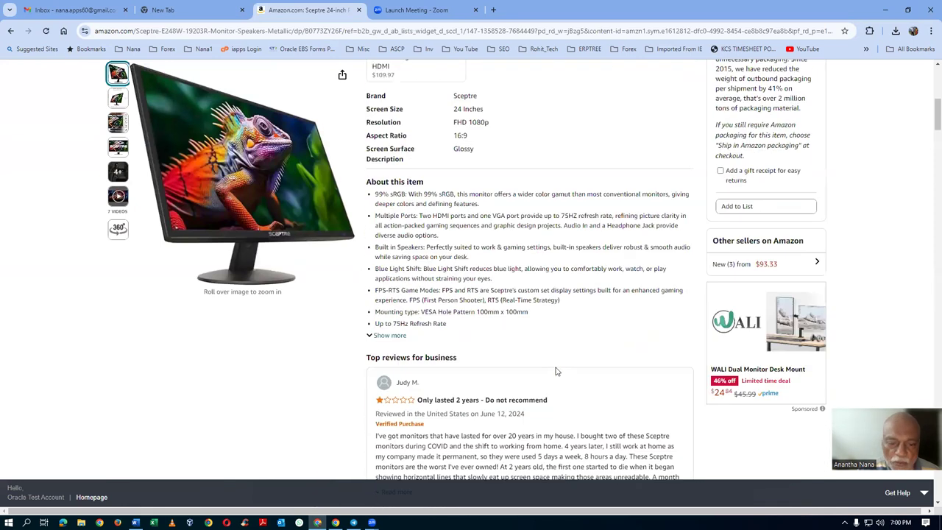
Expand the full 'About this item' feature list and review the comparison table and product information.
left_click(396, 337)
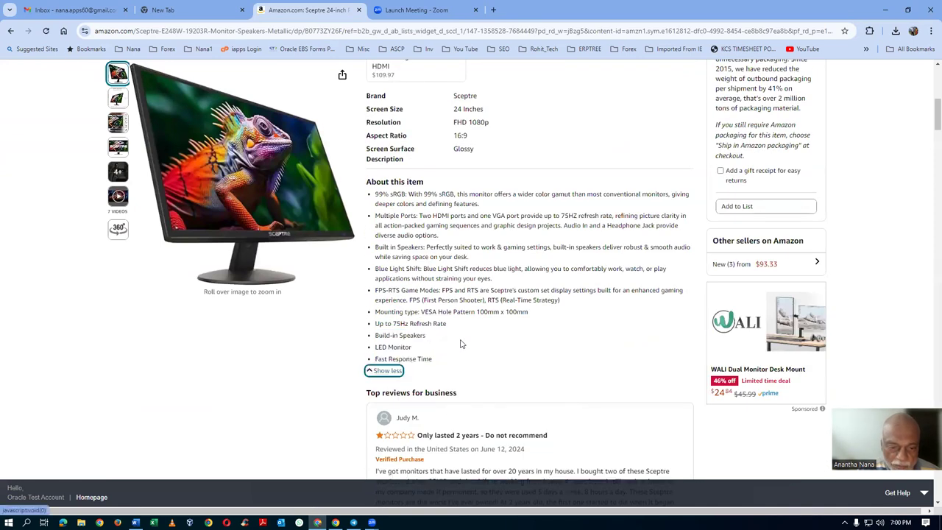
scroll(541, 358, "down", 2)
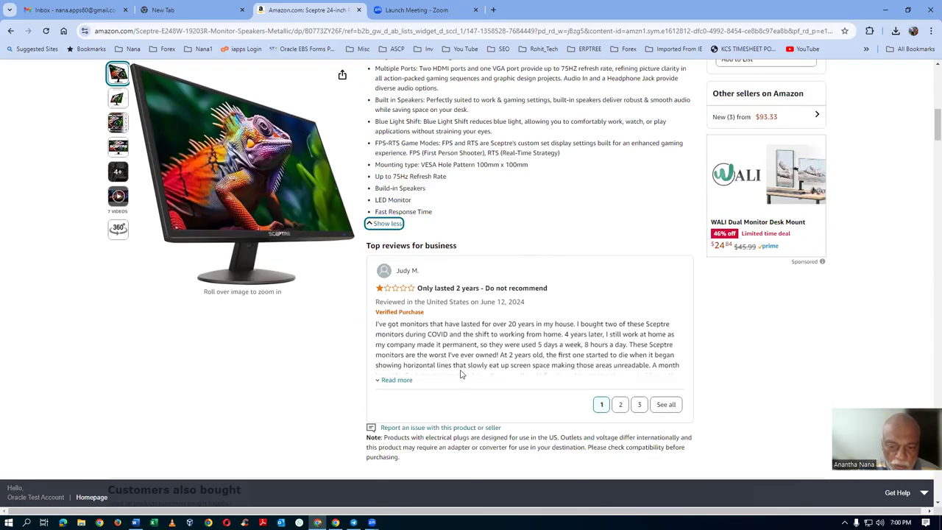
scroll(464, 375, "down", 4)
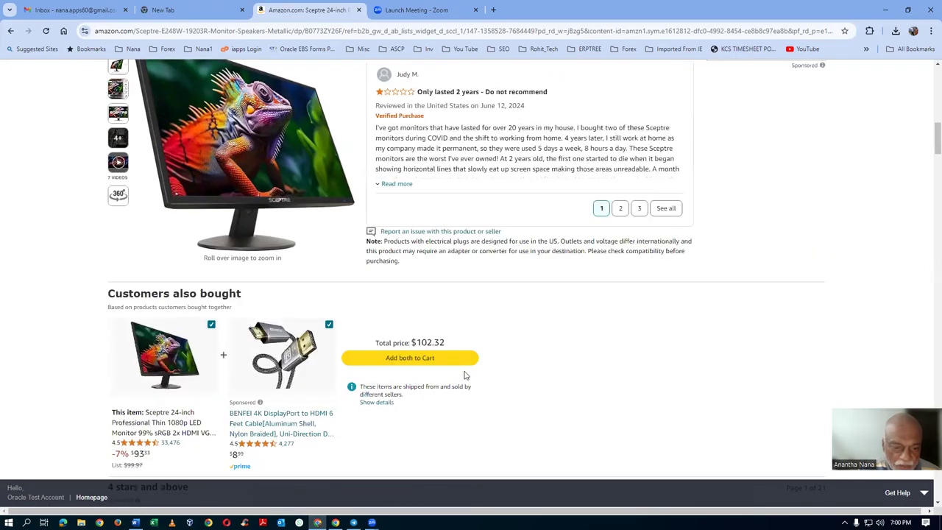
scroll(465, 375, "down", 3)
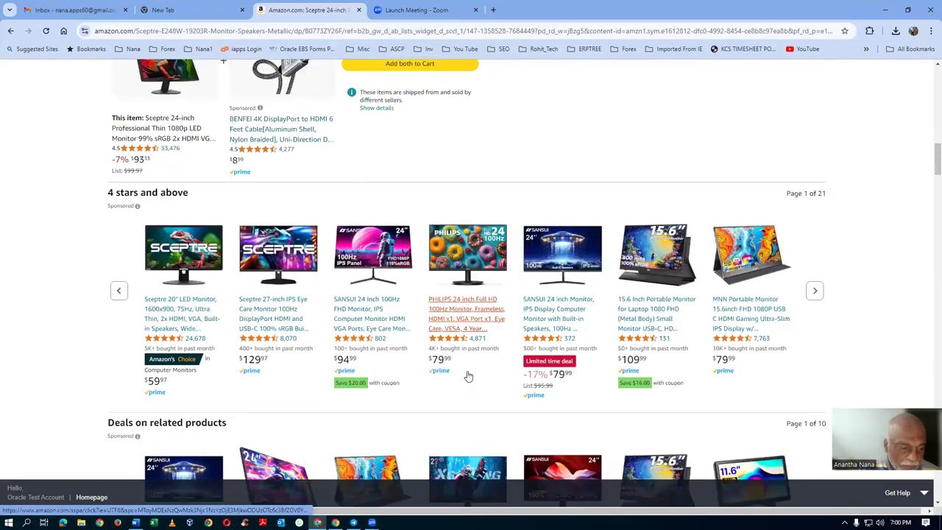
scroll(468, 376, "down", 2)
scroll(468, 376, "down", 5)
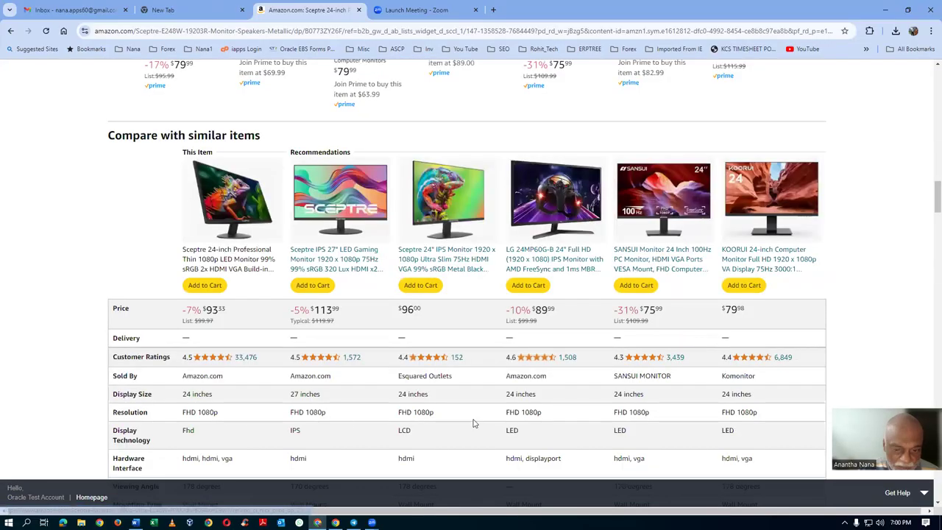
scroll(471, 422, "down", 2)
scroll(474, 425, "down", 2)
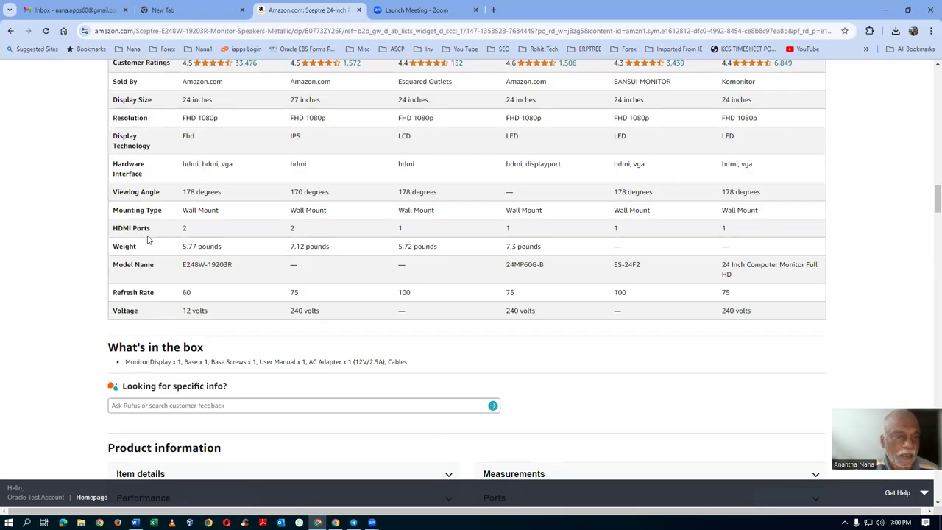
scroll(148, 238, "up", 1)
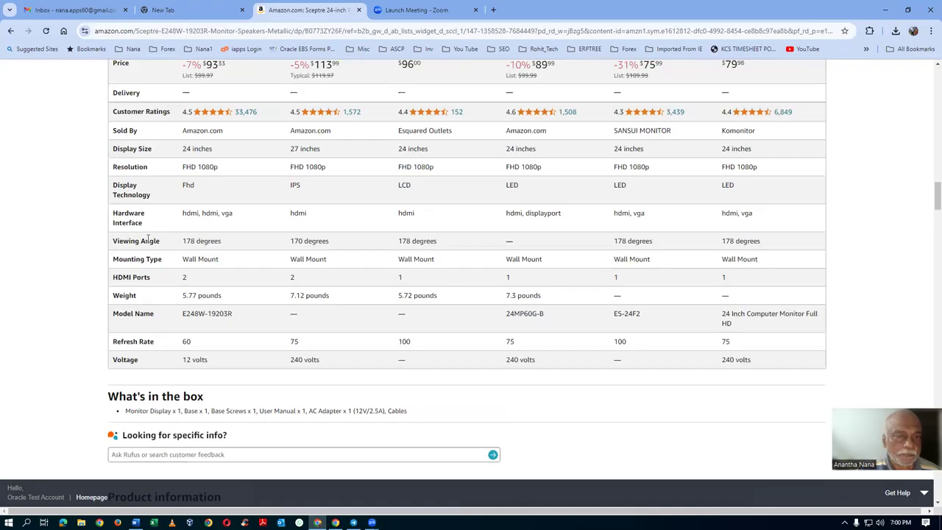
scroll(148, 238, "up", 1)
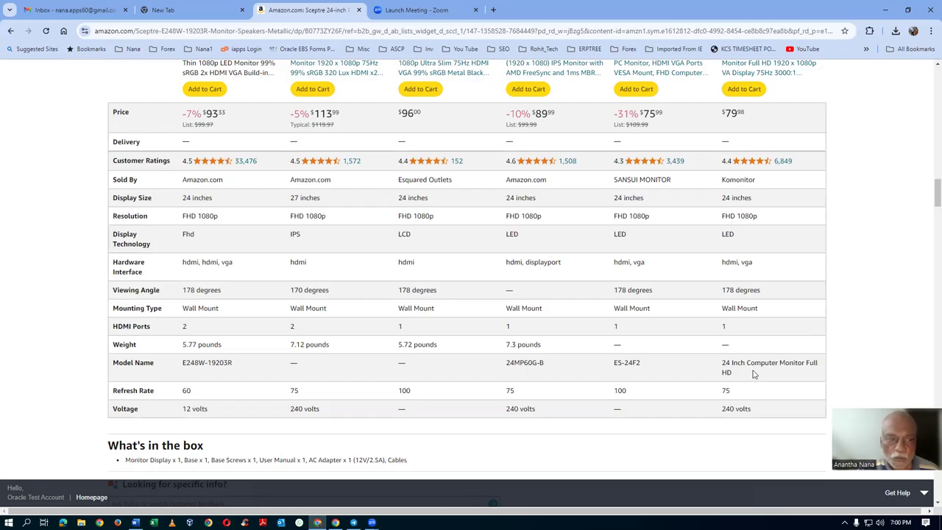
scroll(752, 373, "down", 5)
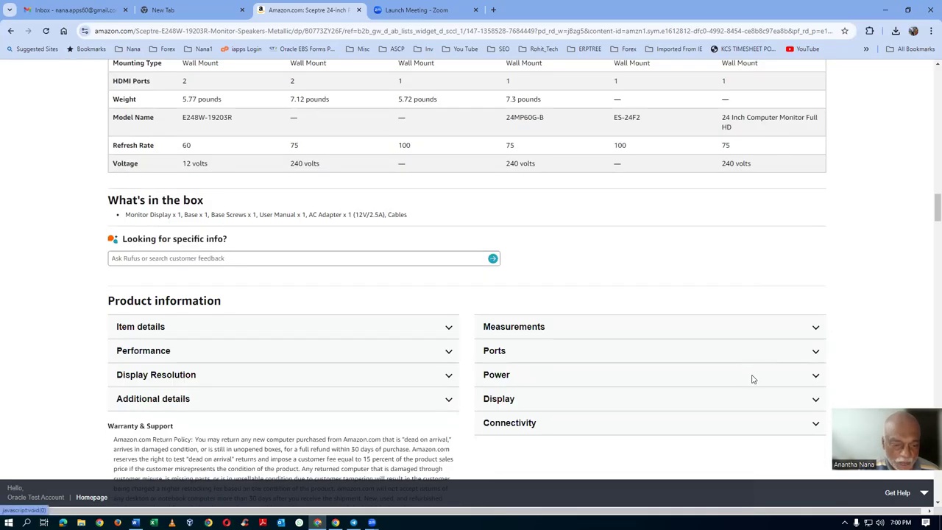
scroll(752, 379, "down", 4)
scroll(752, 379, "up", 1)
scroll(754, 380, "down", 2)
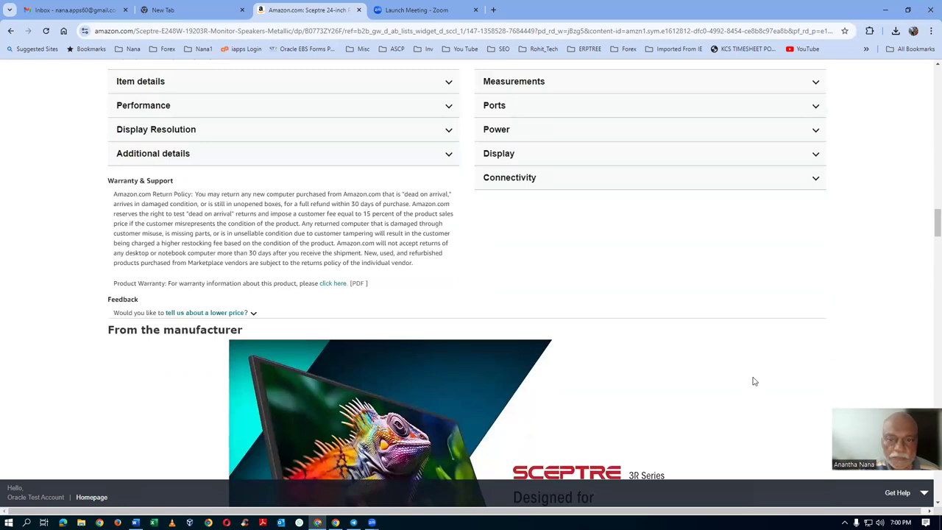
scroll(708, 334, "up", 2)
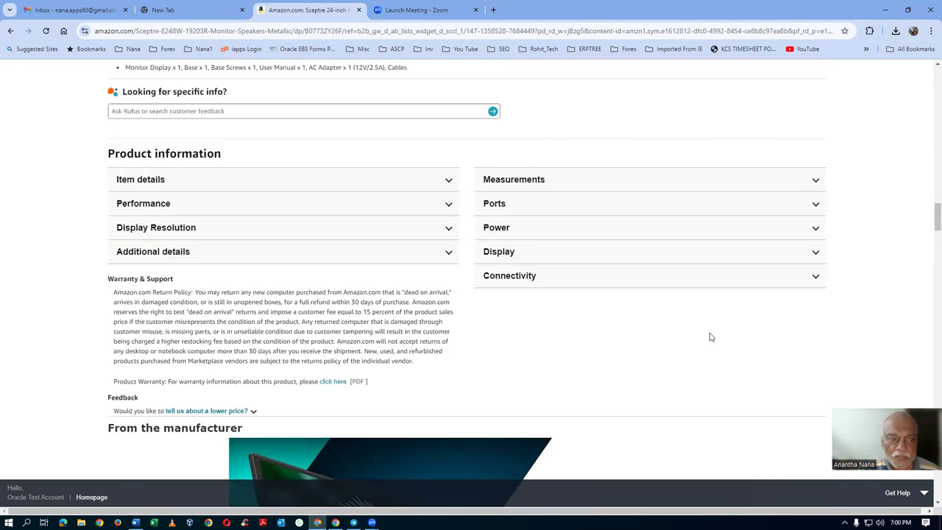
Expand Item details, select UNSPSC code 43211902, and launch Notepad from the Start search.
left_click(371, 181)
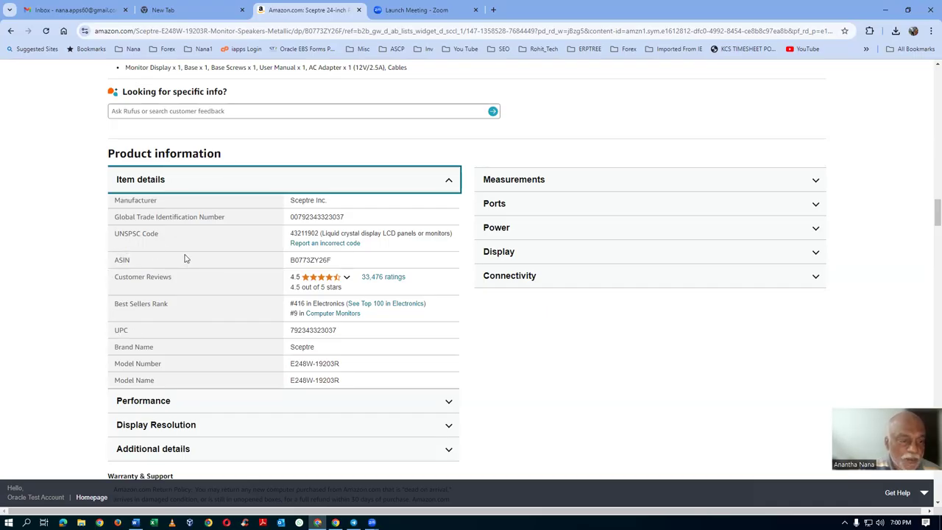
left_click_drag(291, 232, 319, 234)
key("ctrl+c")
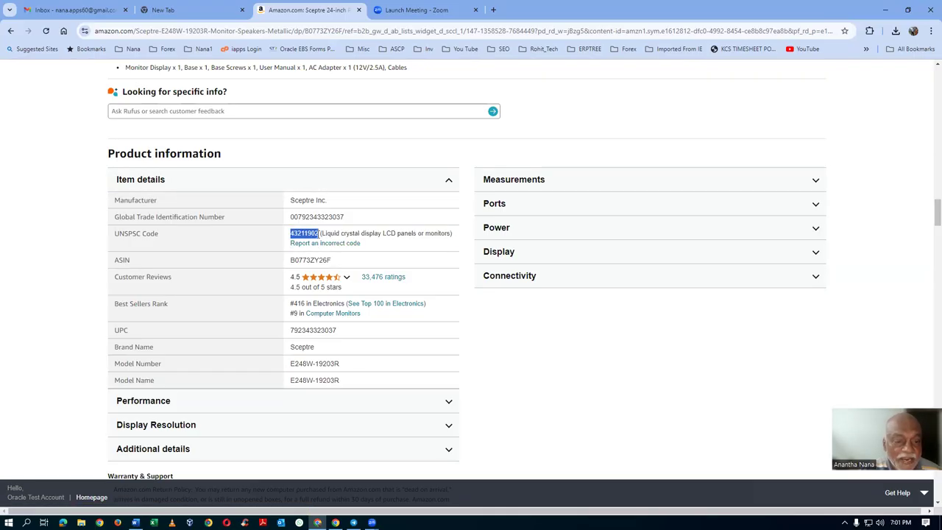
left_click(9, 523)
type("notepa")
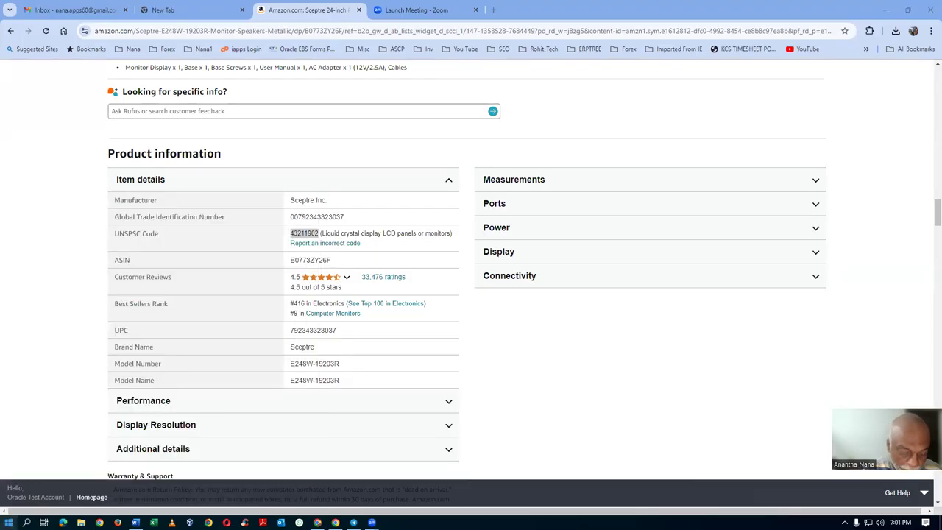
type("d")
key("Return")
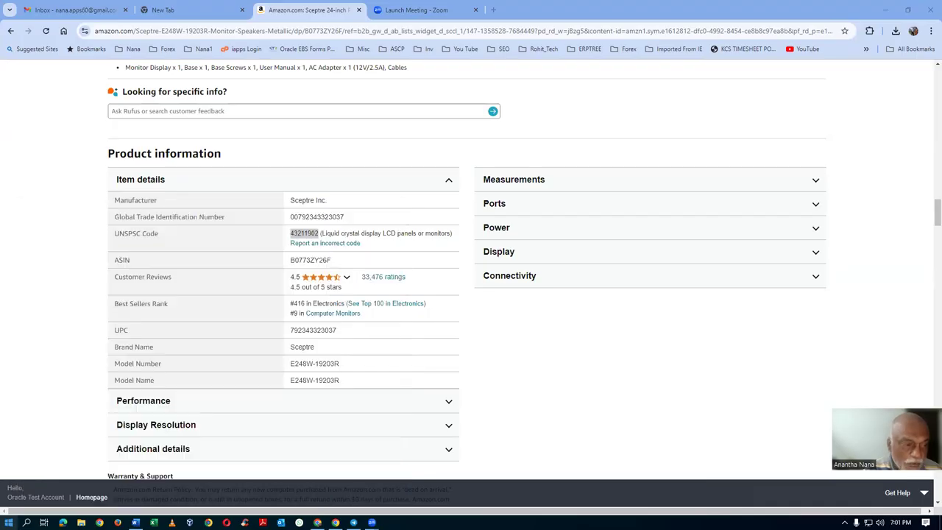
Paste UNSPSC code 43211902 on a new line in Notepad, then switch back to the browser.
key("Return")
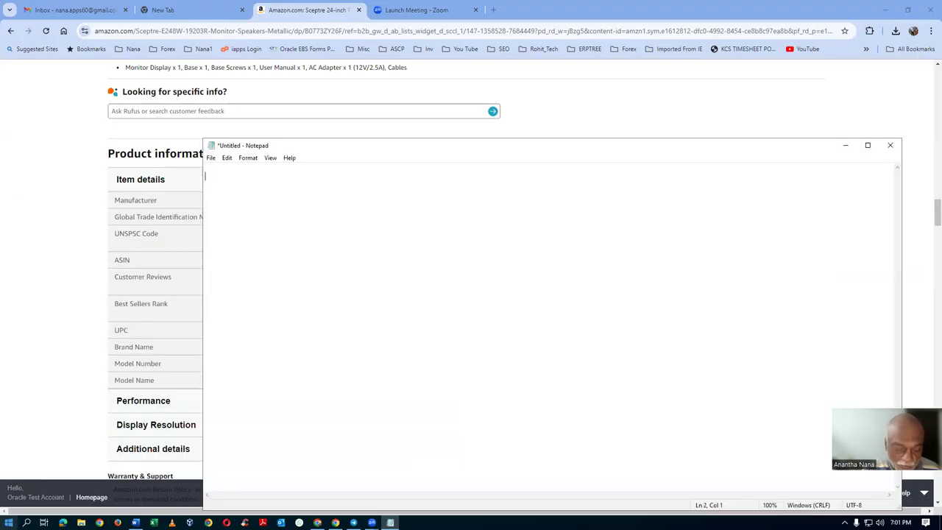
key("ctrl+v")
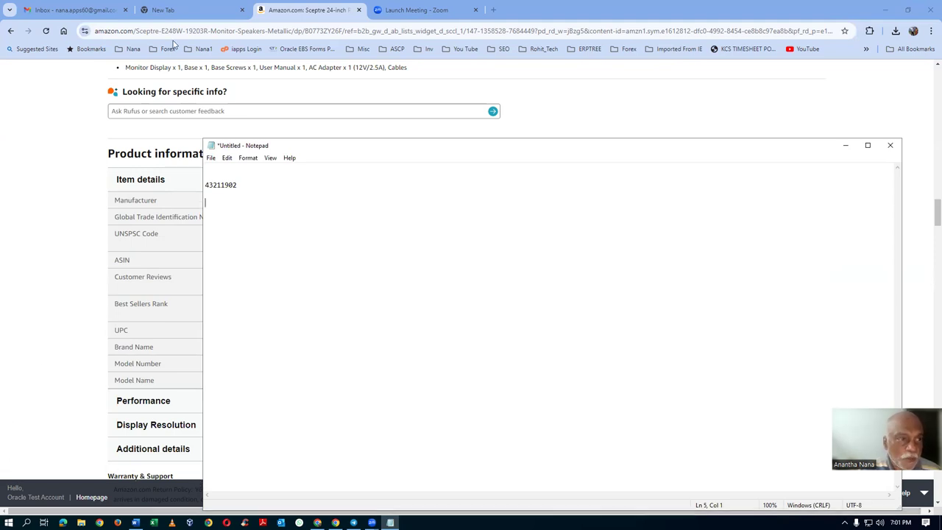
key("alt+Tab")
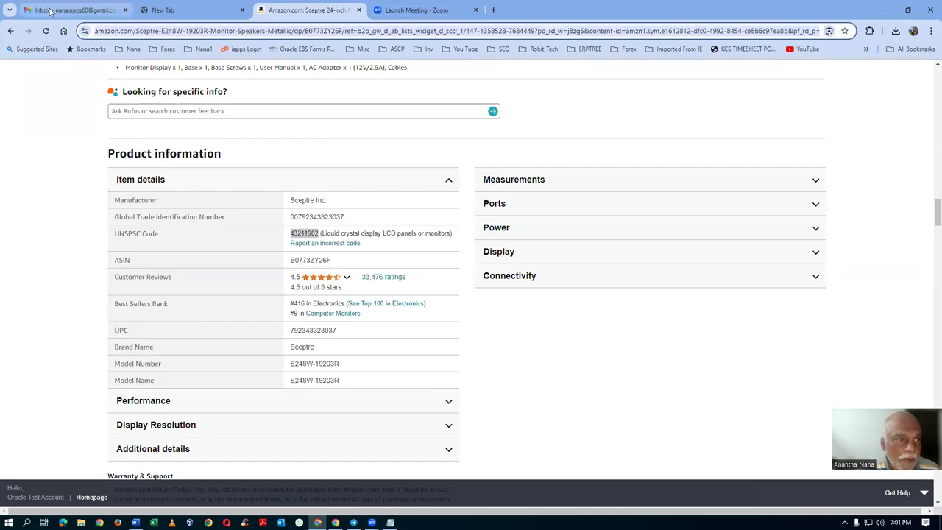
Clear the code selection and erase a mistyped 'dev89' entry, returning to Chrome.
left_click(57, 164)
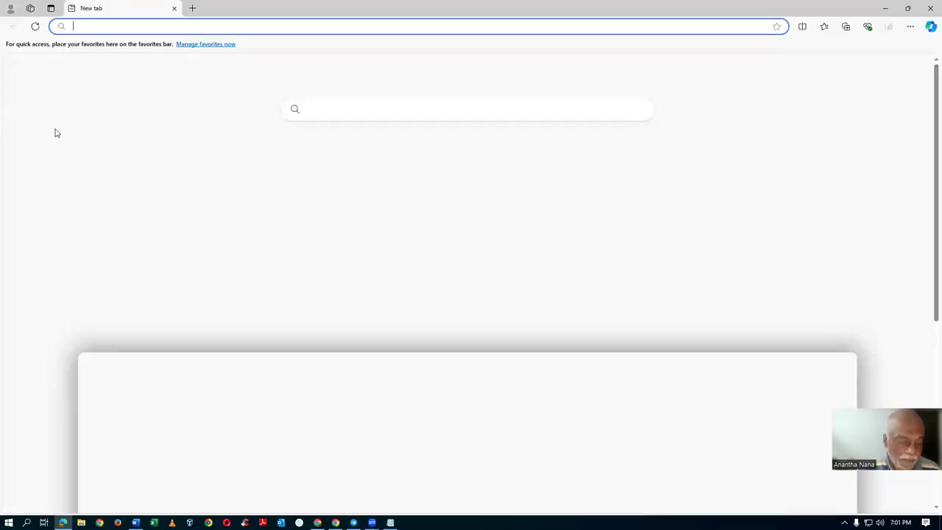
type("dev89")
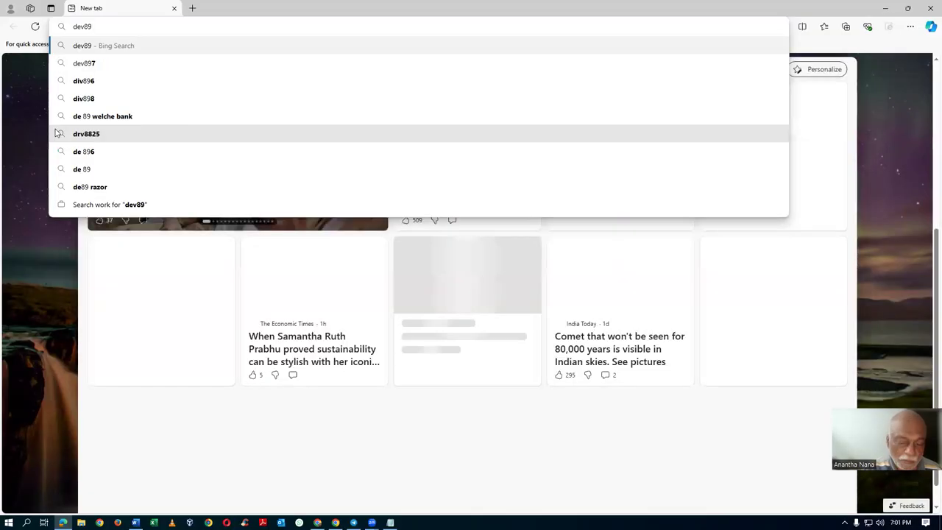
key("BackSpace")
key("BackSpace")
key("BackSpace")
key("BackSpace")
key("BackSpace")
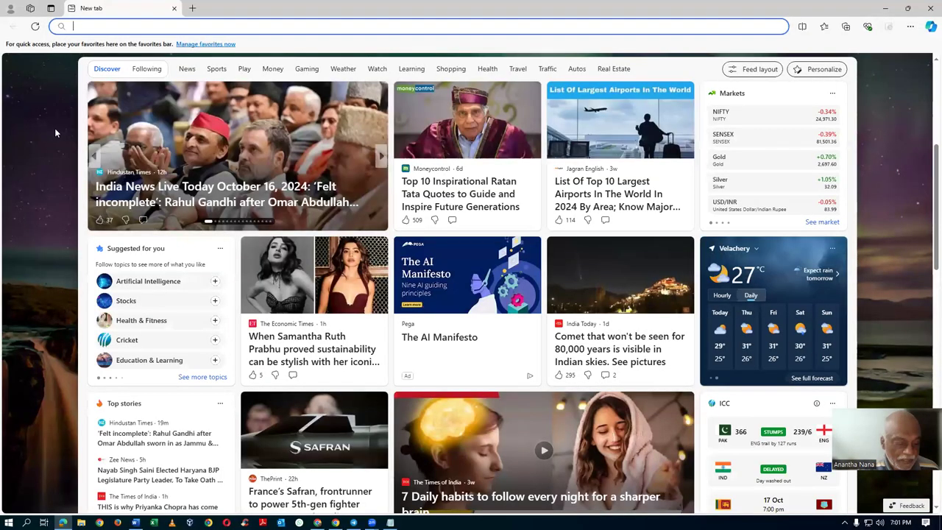
key("alt+Tab")
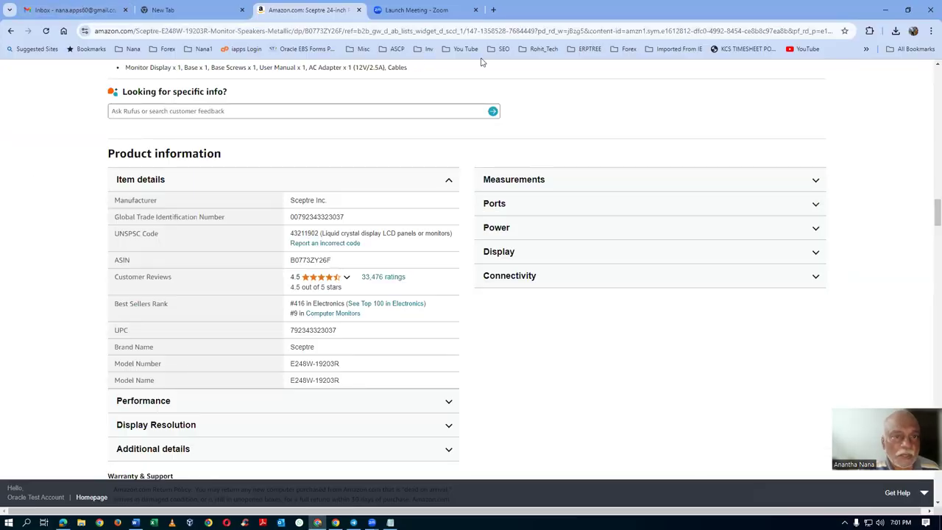
In a new Chrome tab, load the Oracle Fusion Welcome page from the 'dev' address suggestion.
left_click(493, 10)
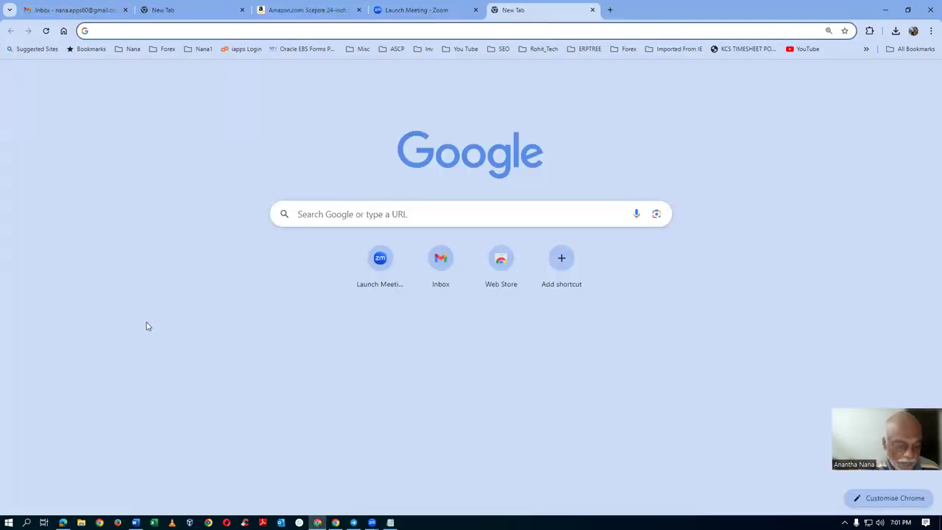
type("dev")
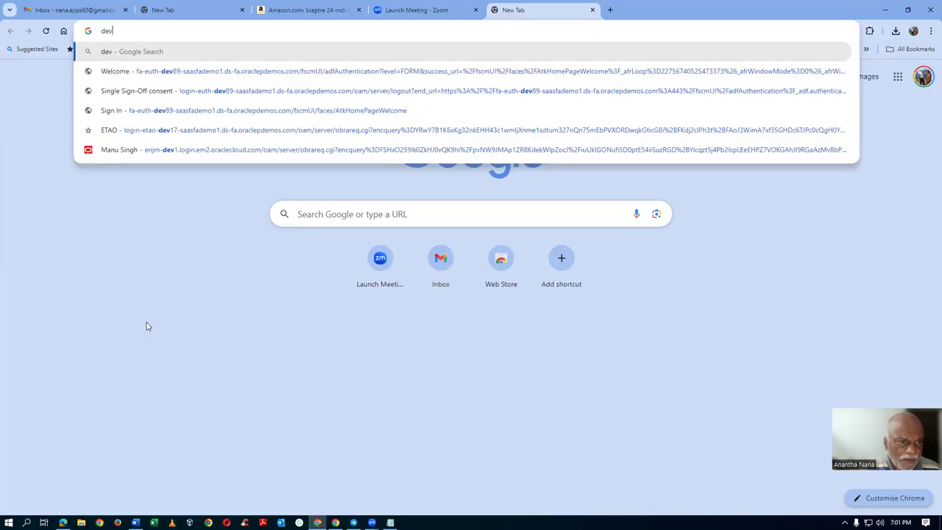
key("Down")
key("Return")
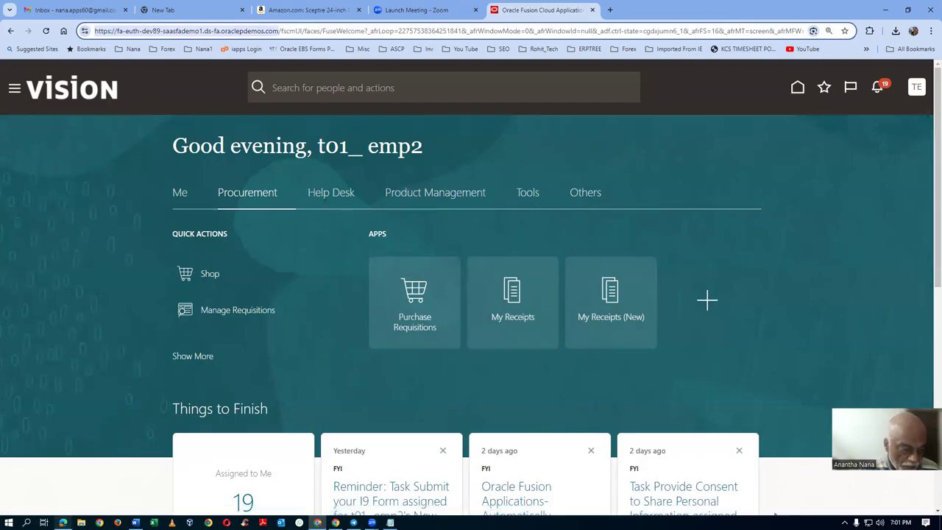
key("alt+Tab")
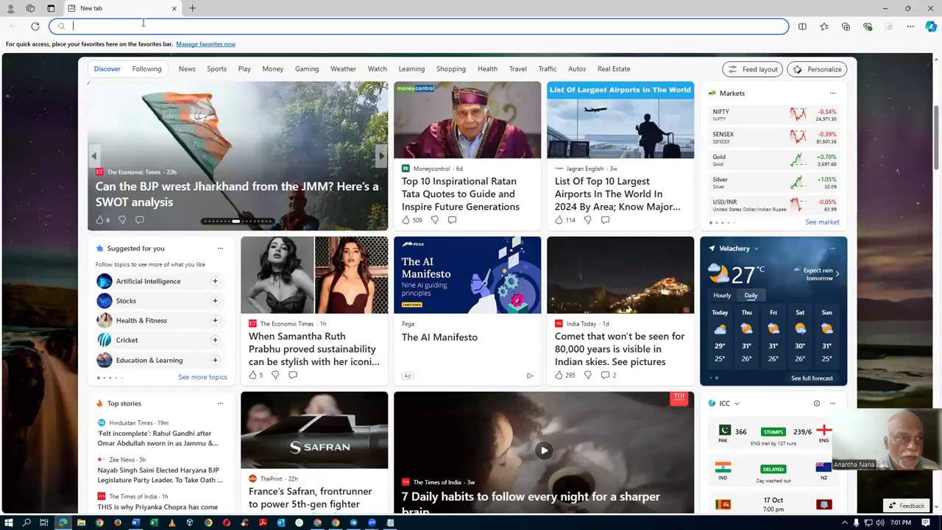
Load the pasted Oracle demo address, sign in with the user ID ending changed to 3, and leave for Home.
type("https://fa-euth-dev85-saasfademo1.ds-fa.oraclepdemos.com/")
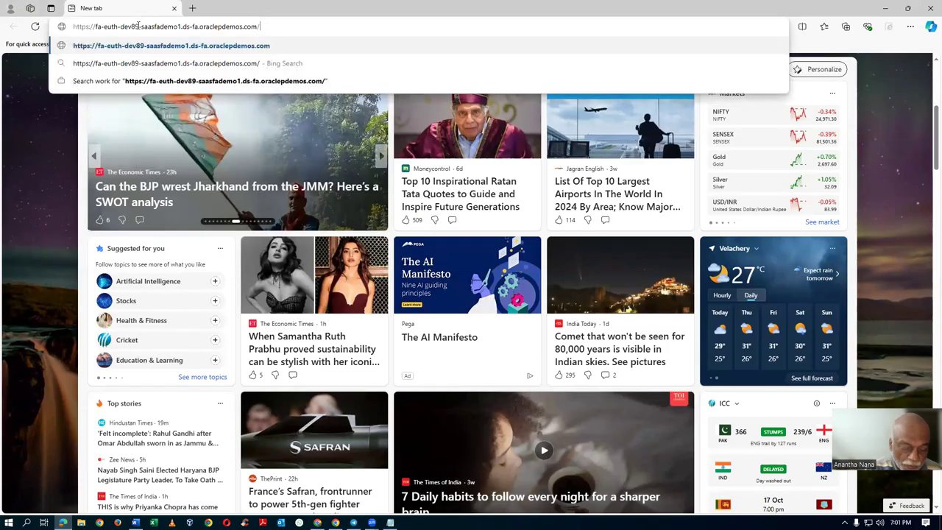
key("Return")
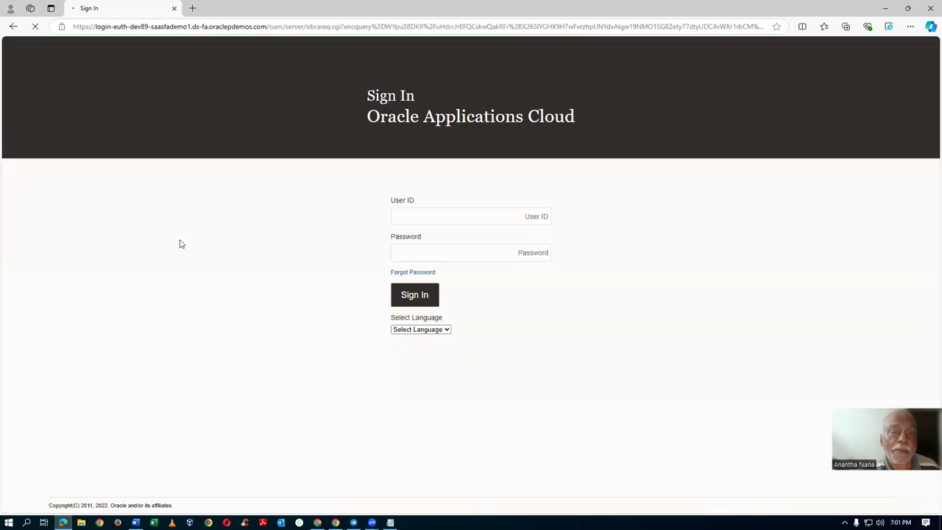
key("End")
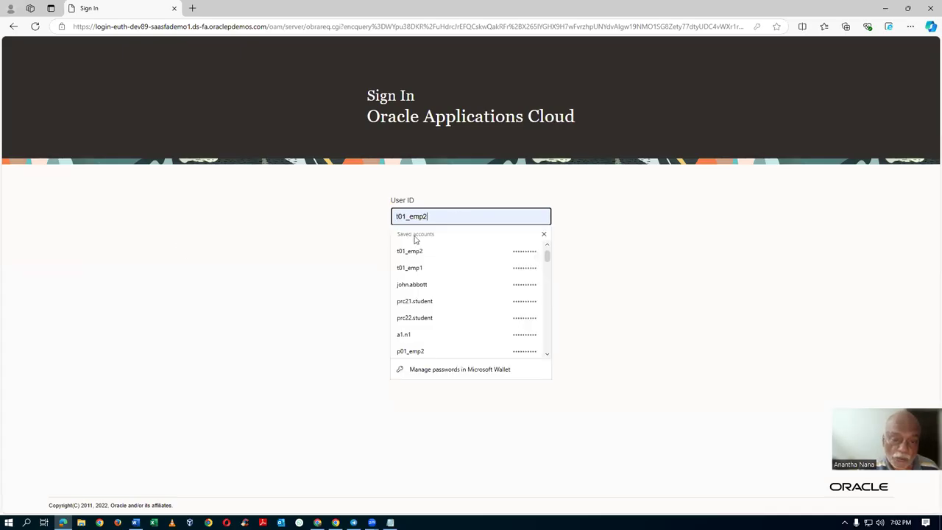
key("BackSpace")
type("3")
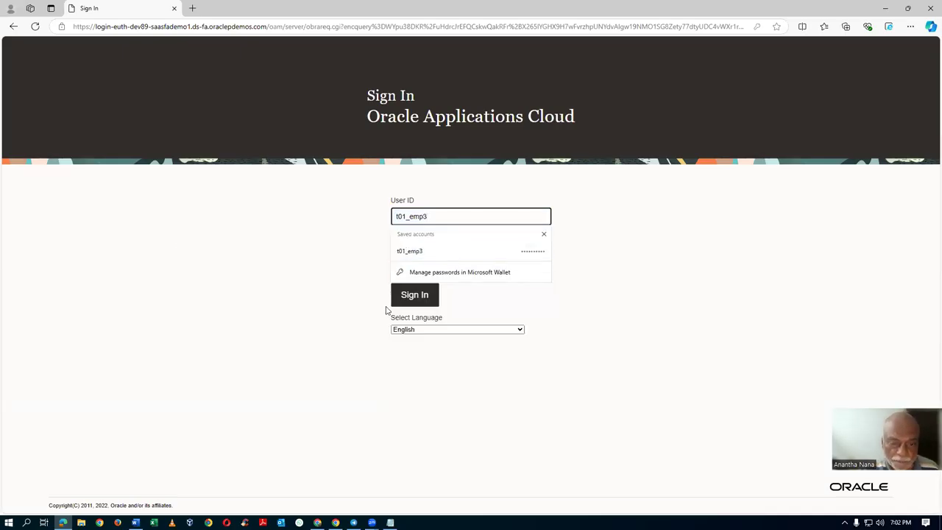
left_click(420, 296)
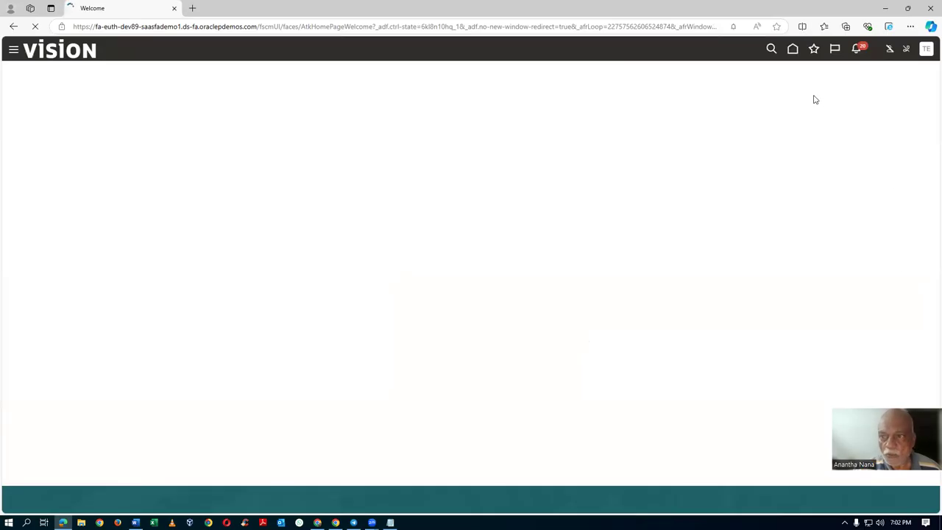
left_click(792, 50)
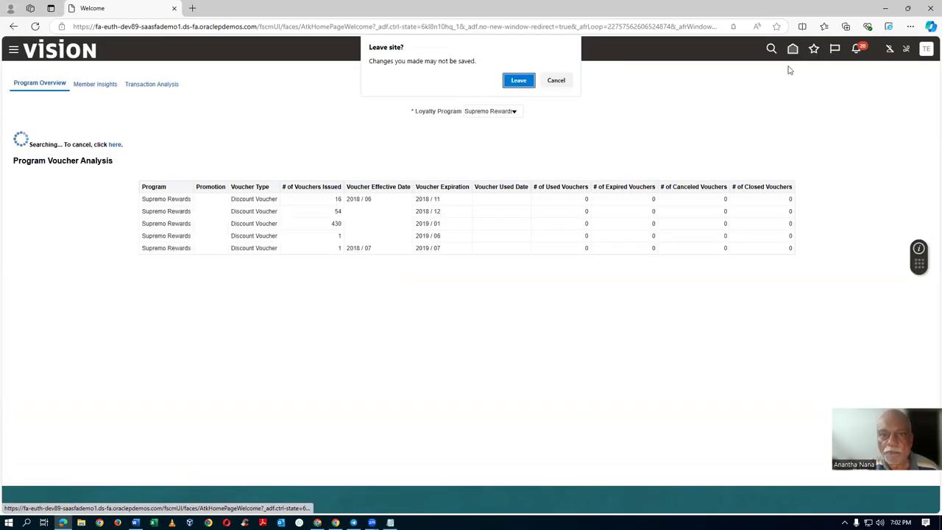
left_click(519, 80)
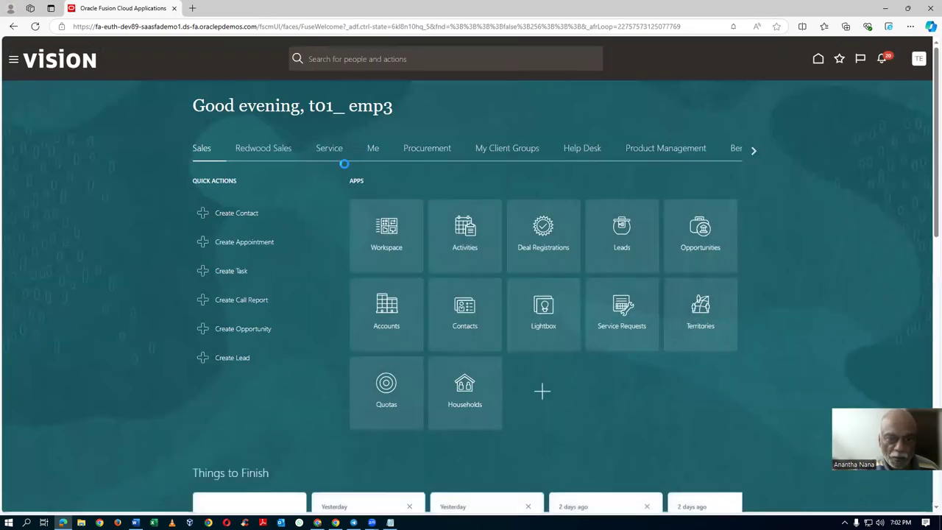
Scroll the home page groups to the end and back, then select the Procurement group.
left_click(755, 151)
left_click(754, 151)
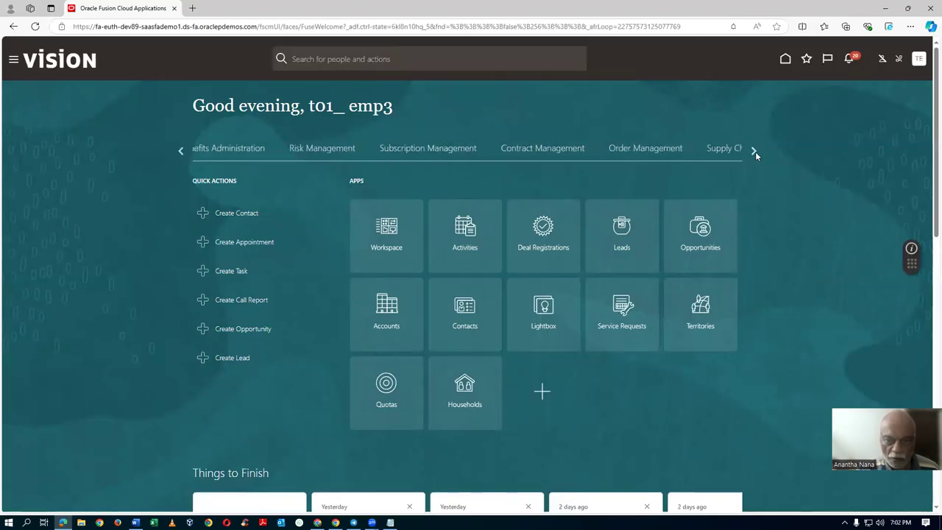
left_click(754, 151)
left_click(754, 152)
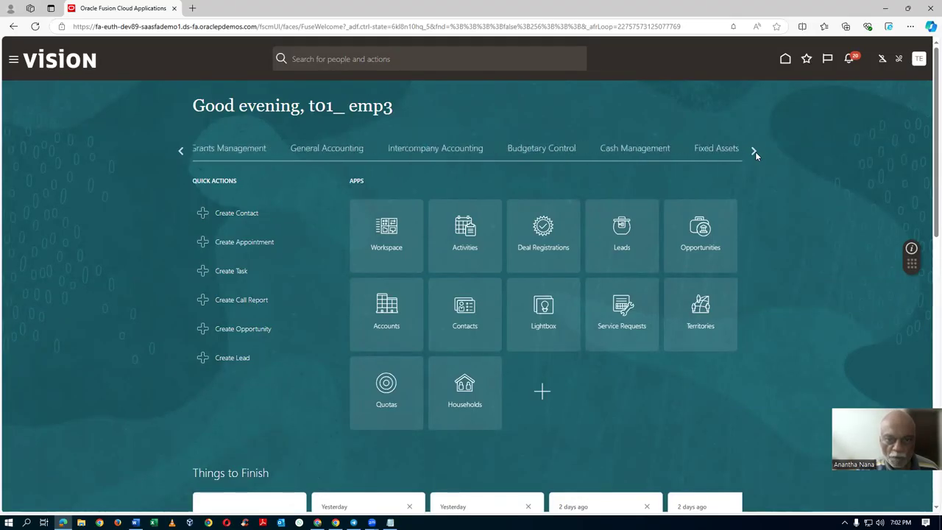
left_click(755, 151)
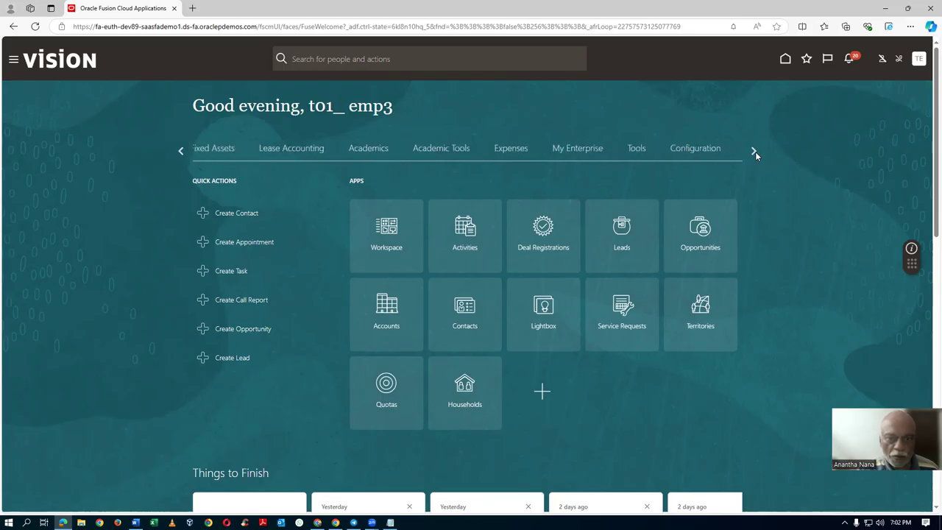
left_click(754, 151)
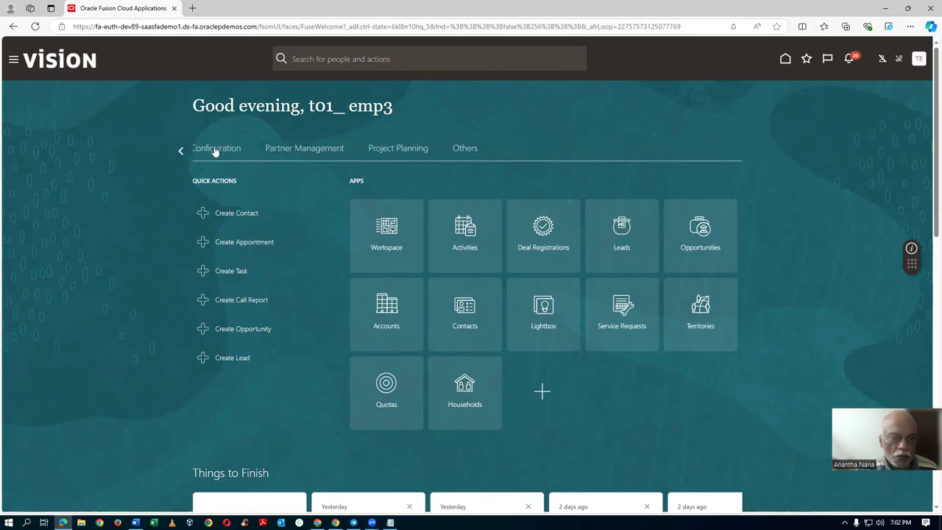
left_click(180, 151)
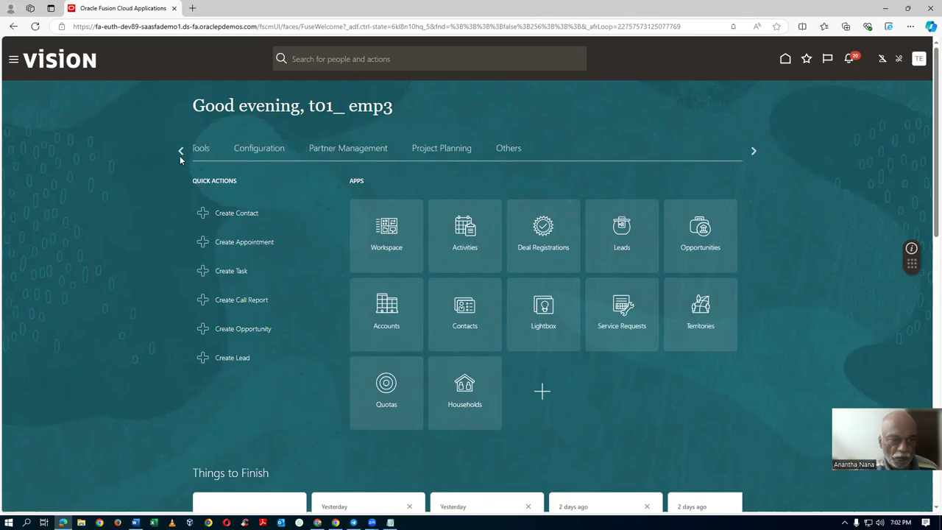
left_click(180, 150)
left_click(181, 151)
left_click(179, 156)
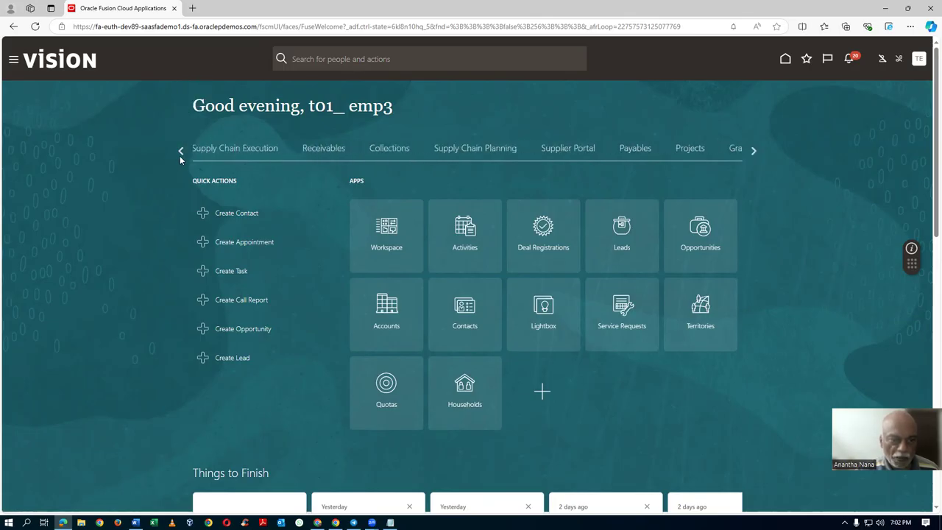
left_click(179, 155)
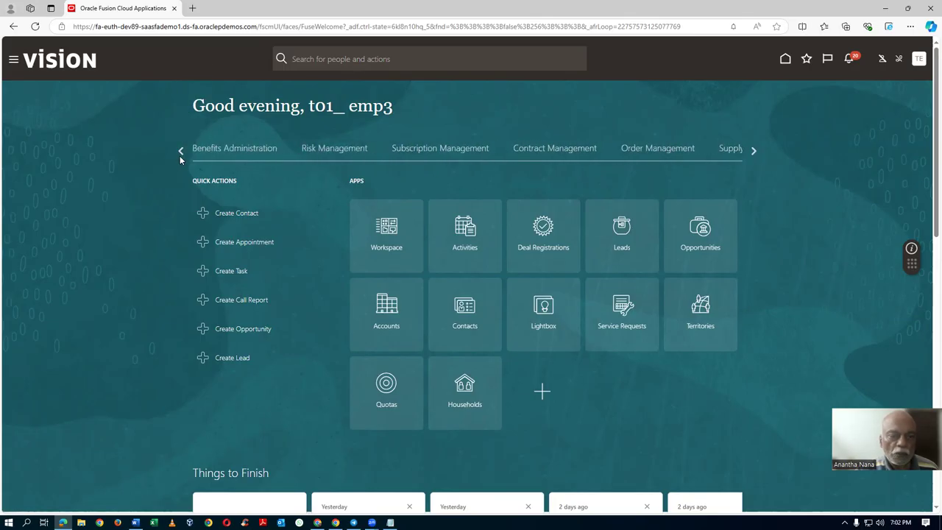
left_click(180, 156)
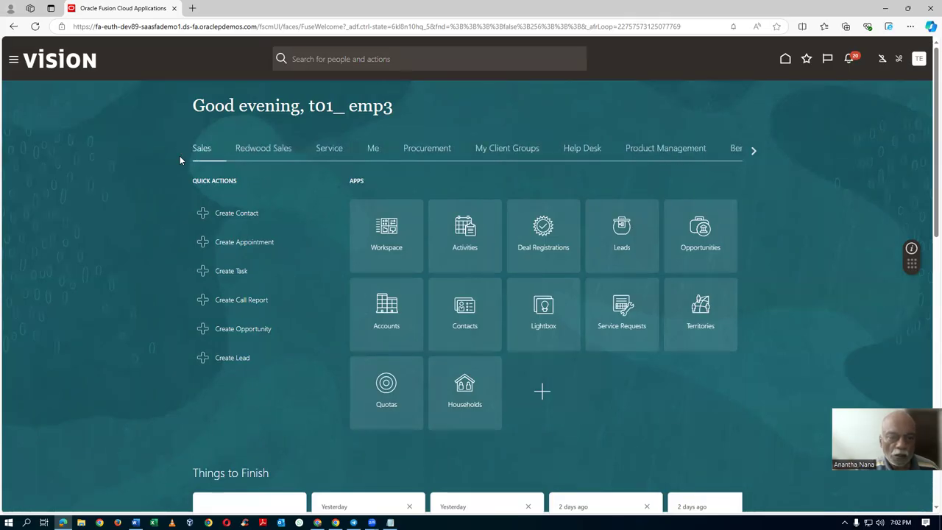
left_click(421, 151)
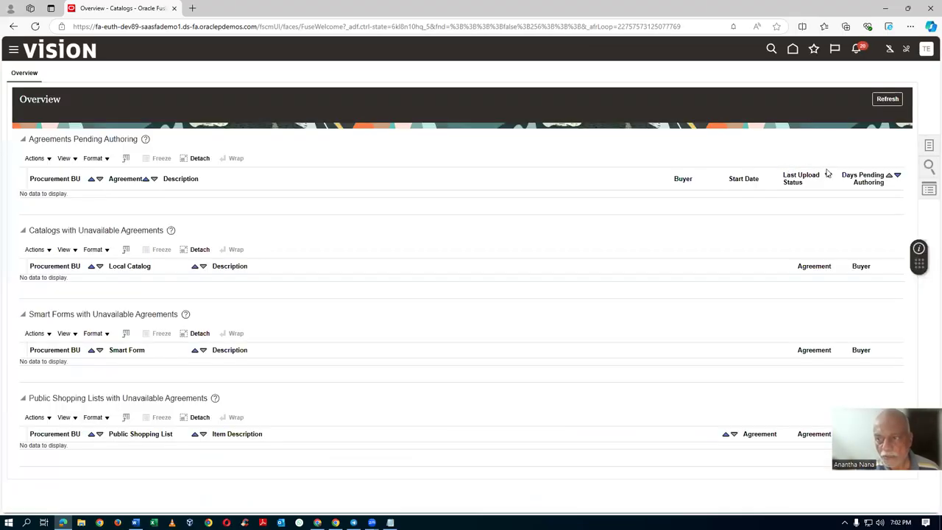
From Manage Supplier Content Map Sets, download the Amazon Category map as EditCategoryMap.xlsx.
left_click(929, 147)
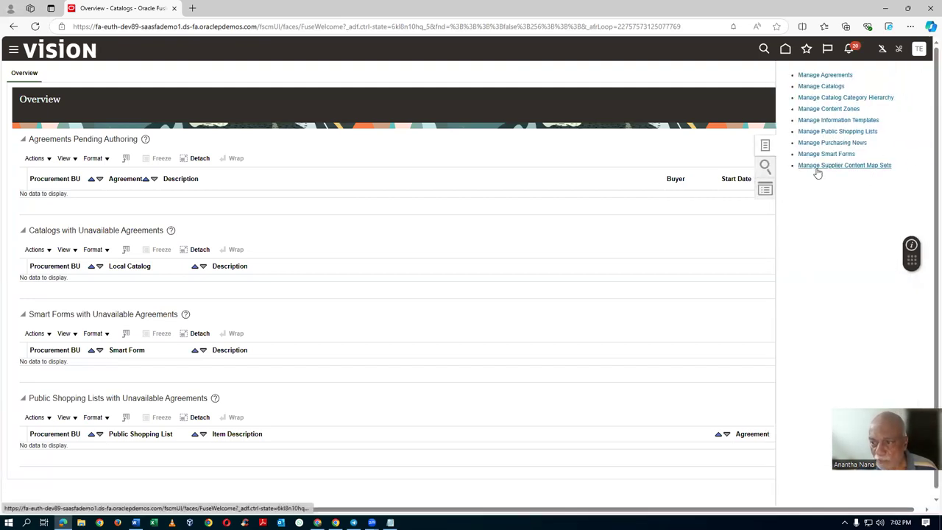
left_click(867, 167)
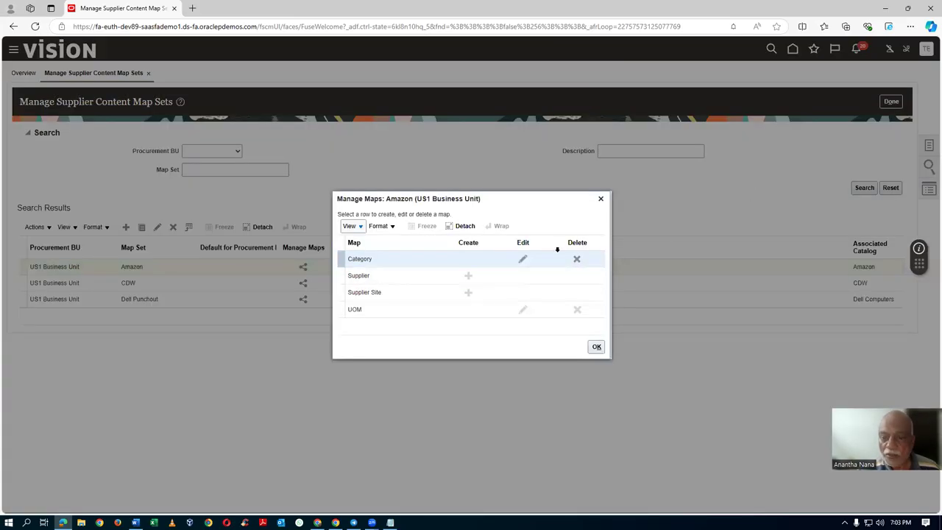
left_click(526, 263)
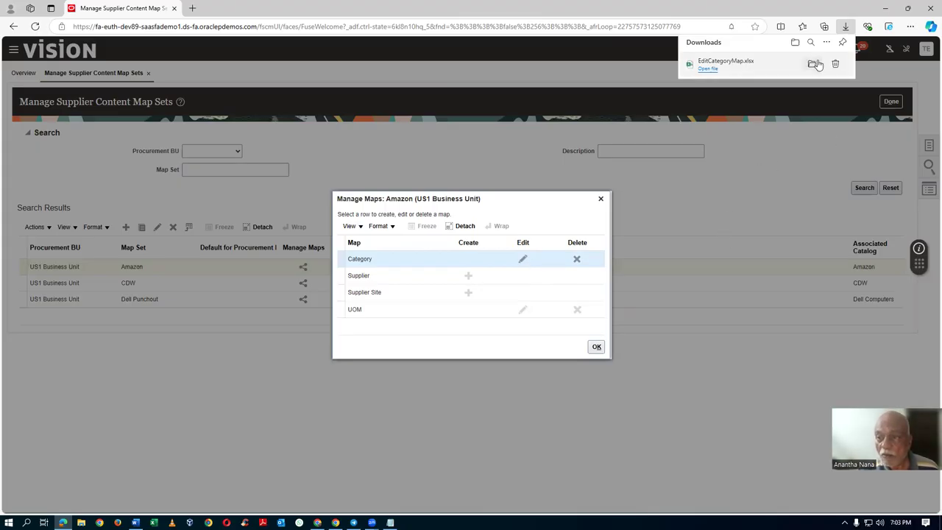
Unblock EditCategoryMap.xlsx in its file Properties, then open it in Excel.
left_click(812, 65)
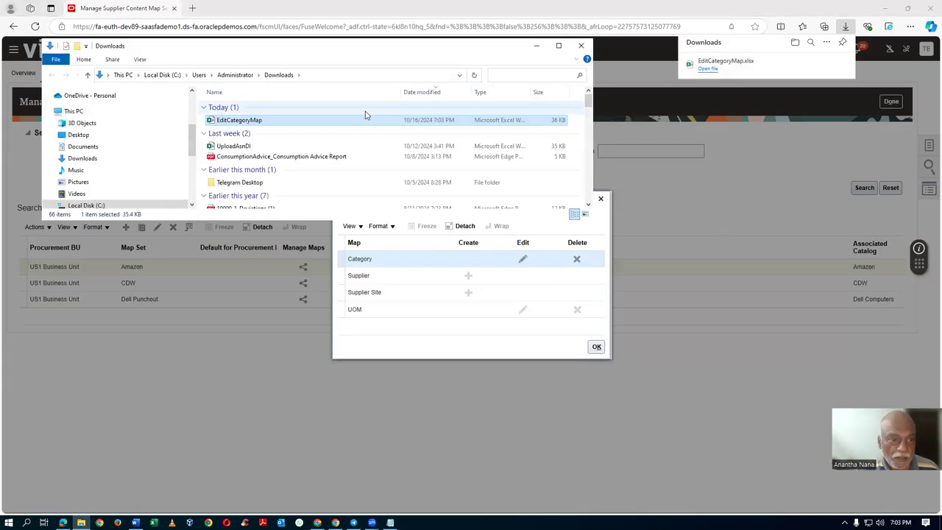
right_click(317, 124)
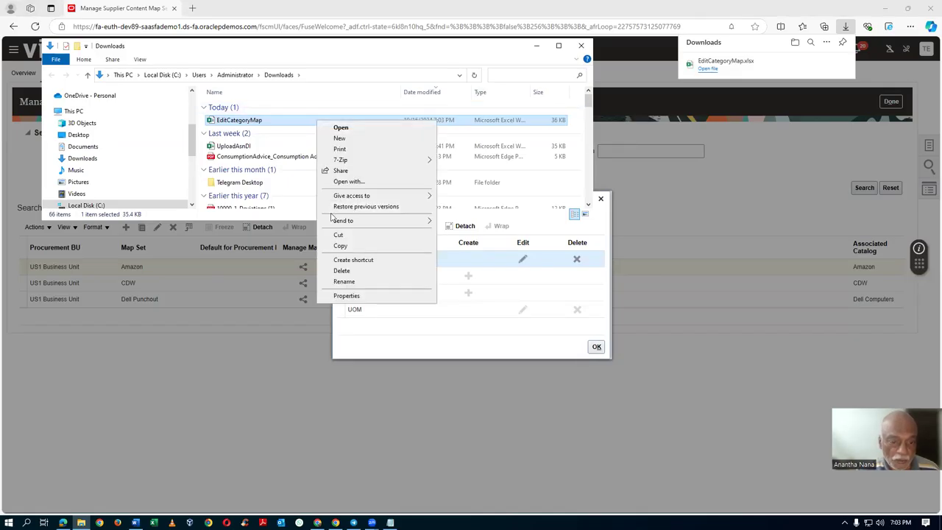
left_click(342, 296)
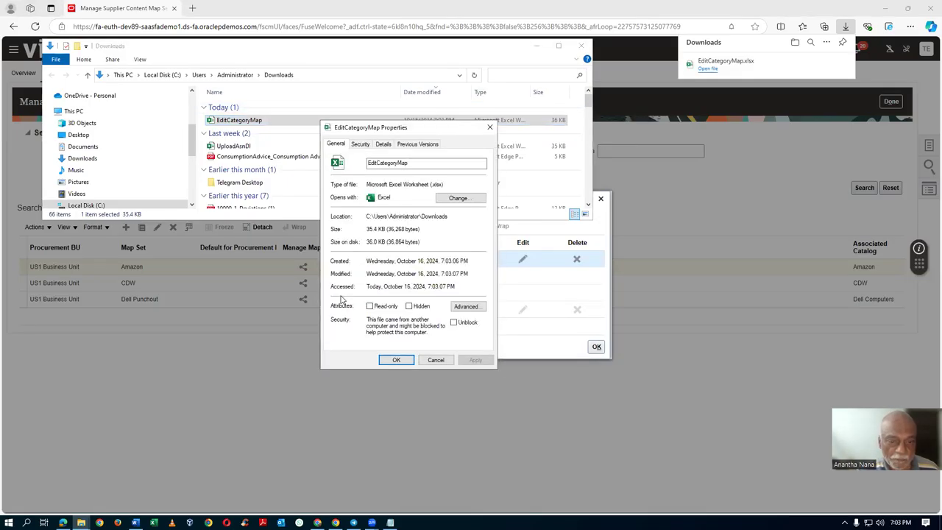
left_click(454, 323)
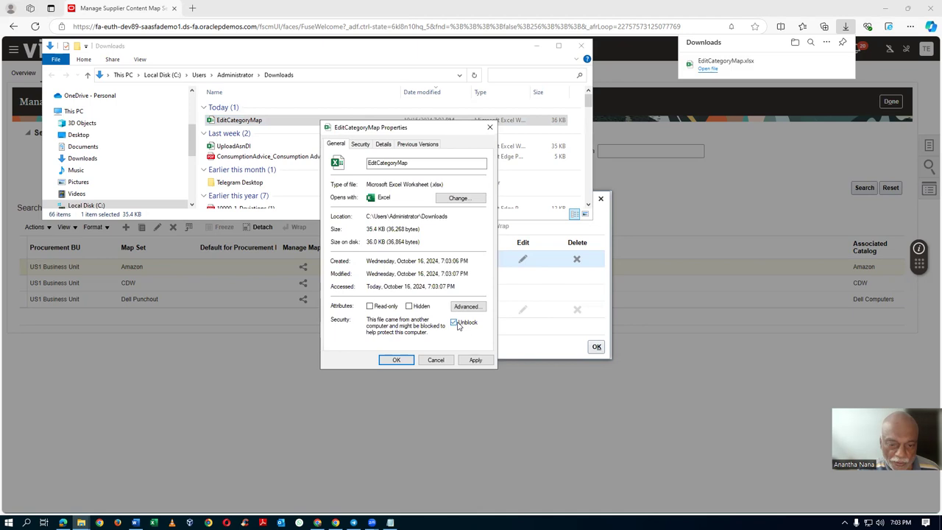
left_click(477, 360)
left_click(396, 360)
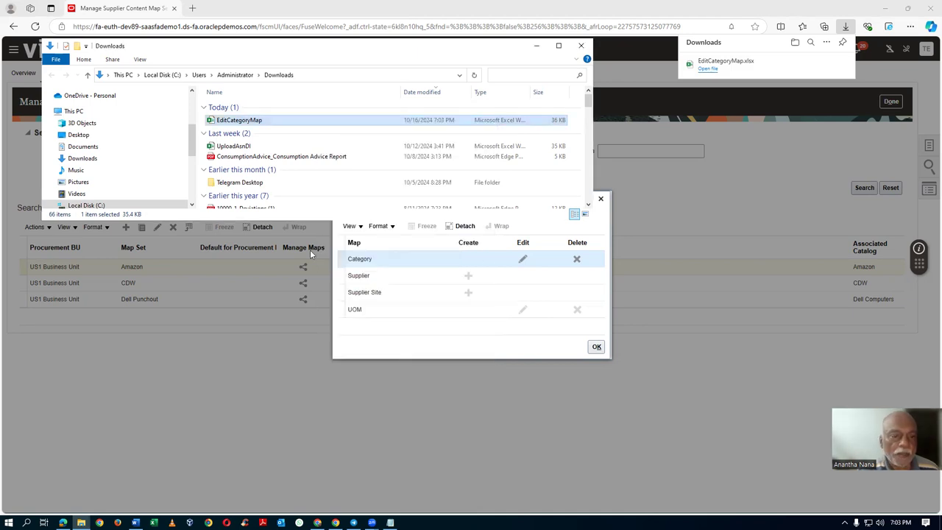
double_click(287, 124)
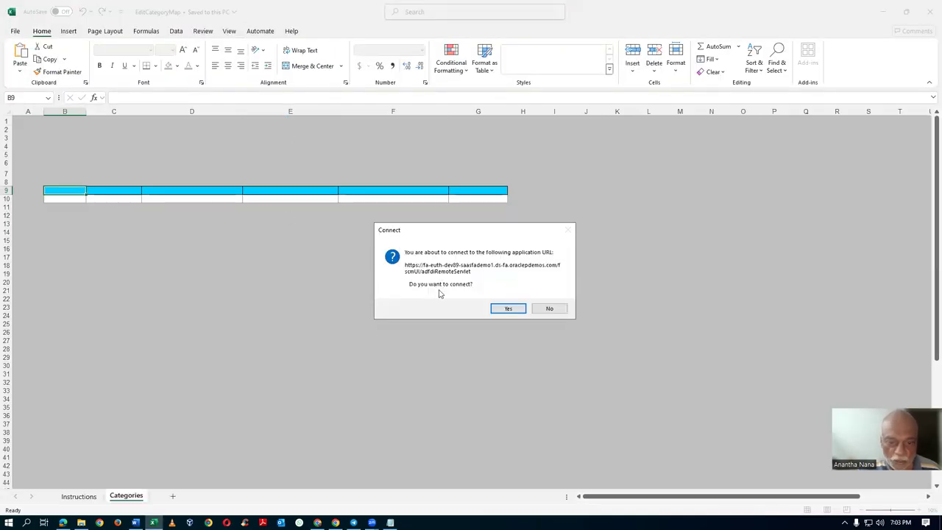
Connect to Oracle and sign in with the user ID and password to load the Amazon category rows.
left_click(514, 310)
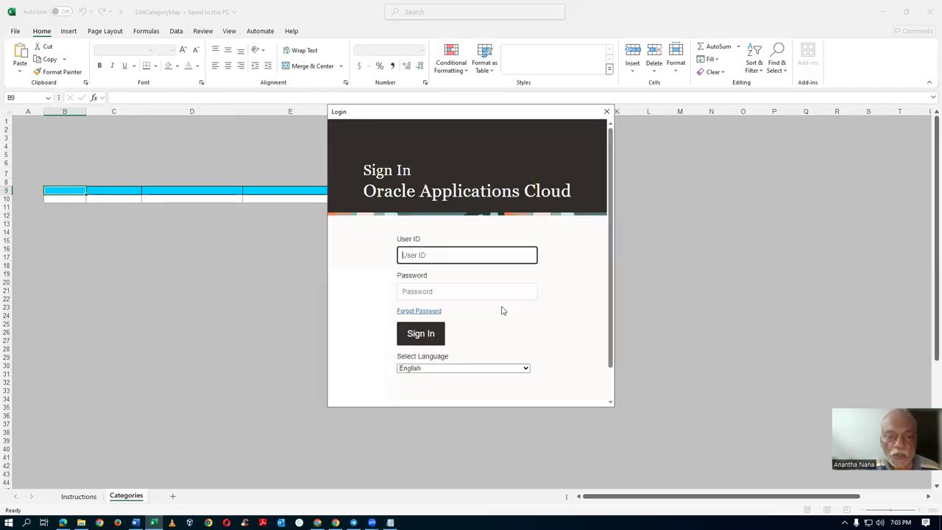
type("f")
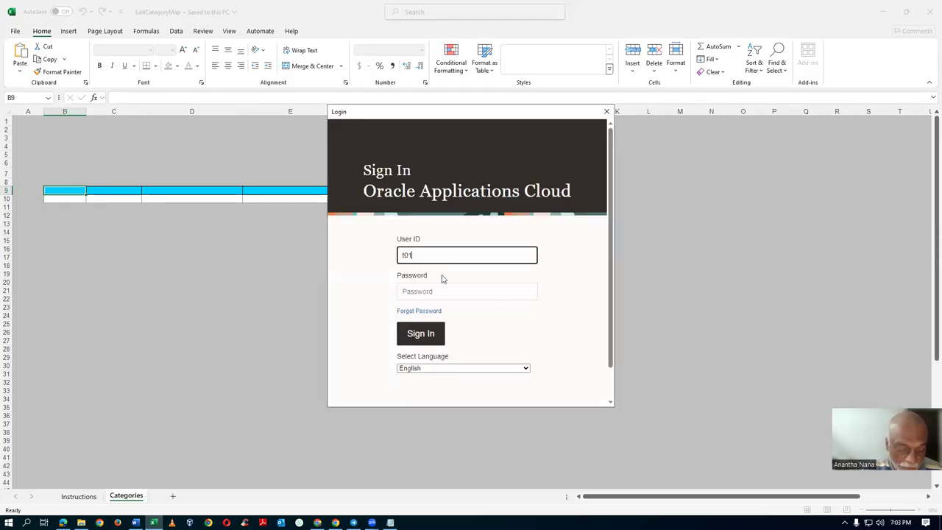
type("01_emp3")
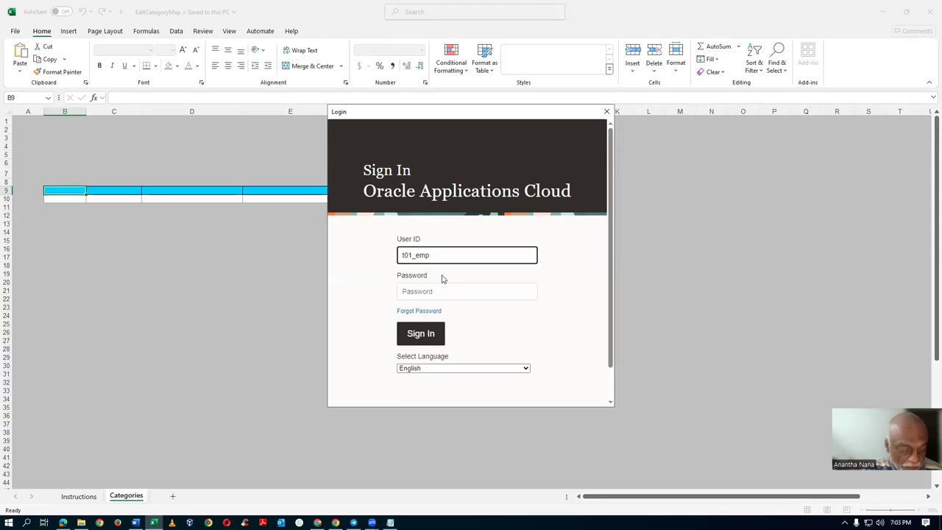
key("Tab")
type("••")
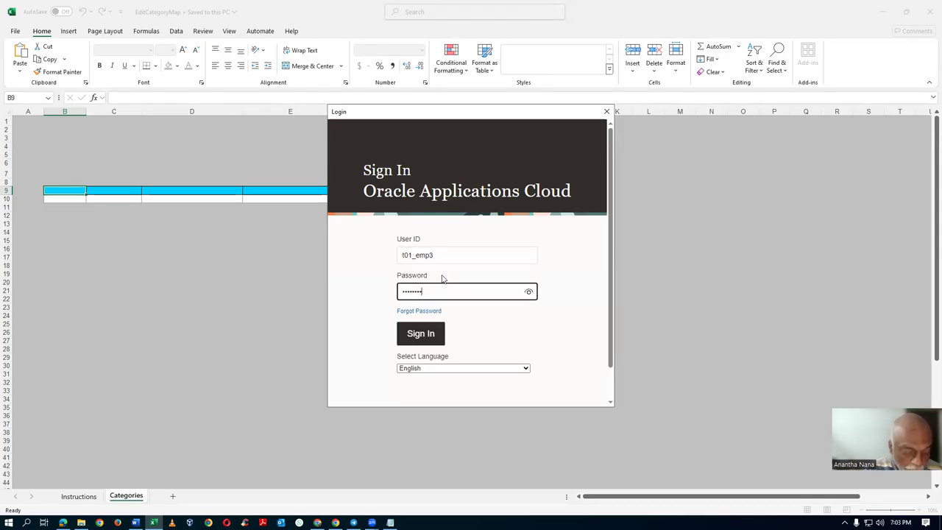
left_click(433, 335)
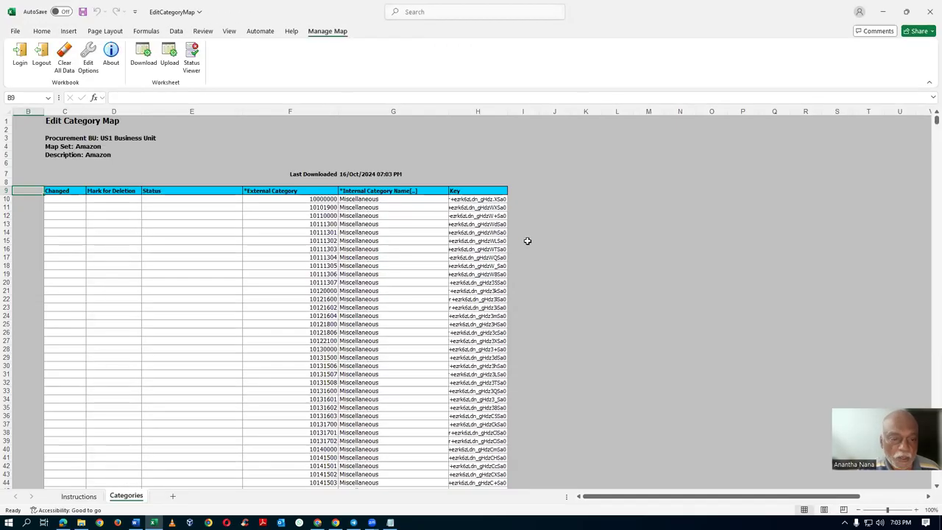
Insert a blank row 21 just above external category 10120000.
left_click(299, 292)
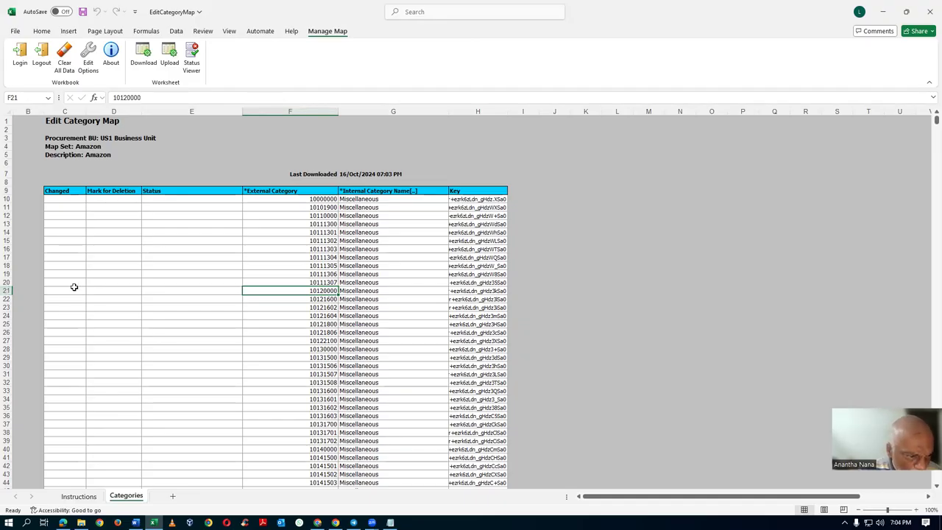
left_click(6, 291)
right_click(55, 288)
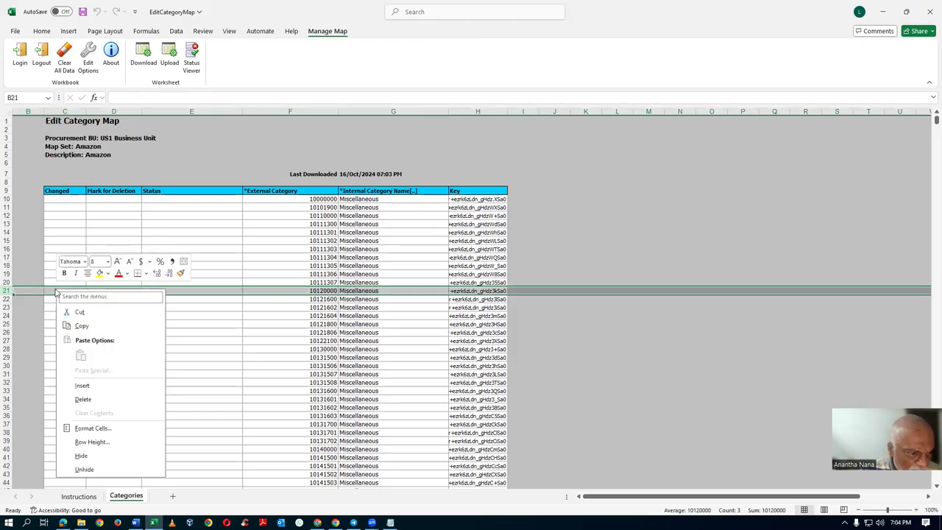
left_click(88, 386)
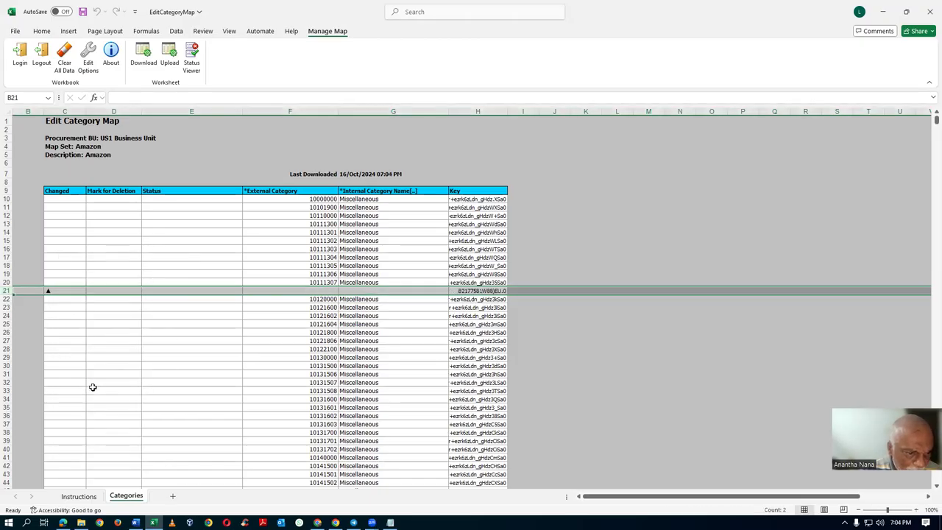
left_click(324, 291)
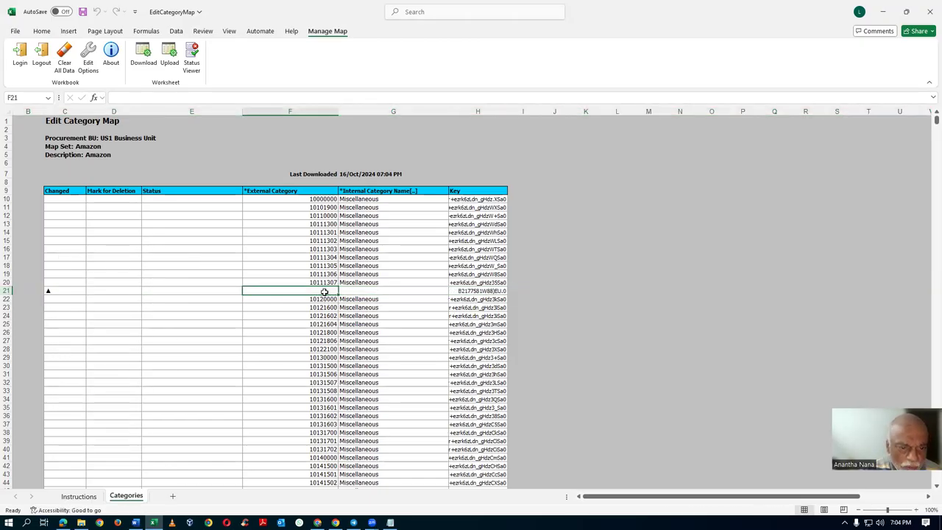
Copy code 43211902 from the Notepad notes and paste it into cell F21.
key("alt+Tab")
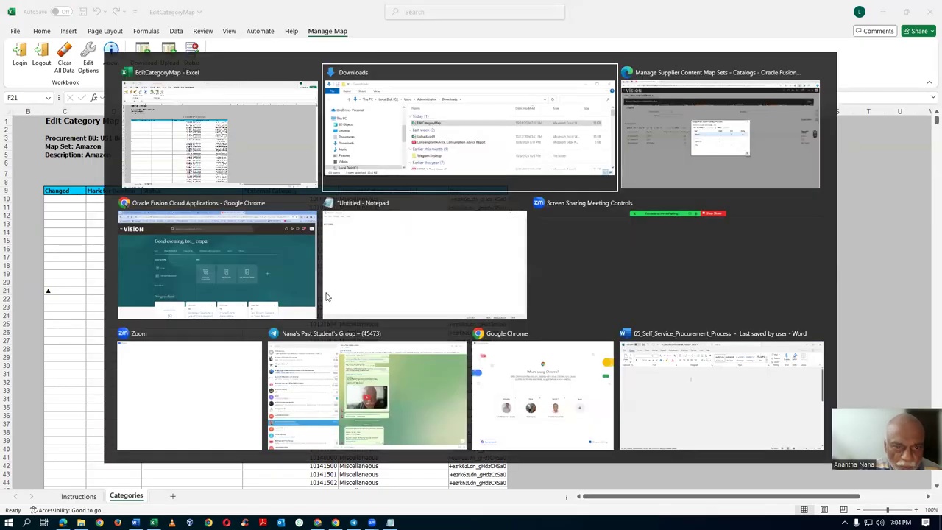
key("alt+Tab")
key("alt+Tab")
key("alt+Tab")
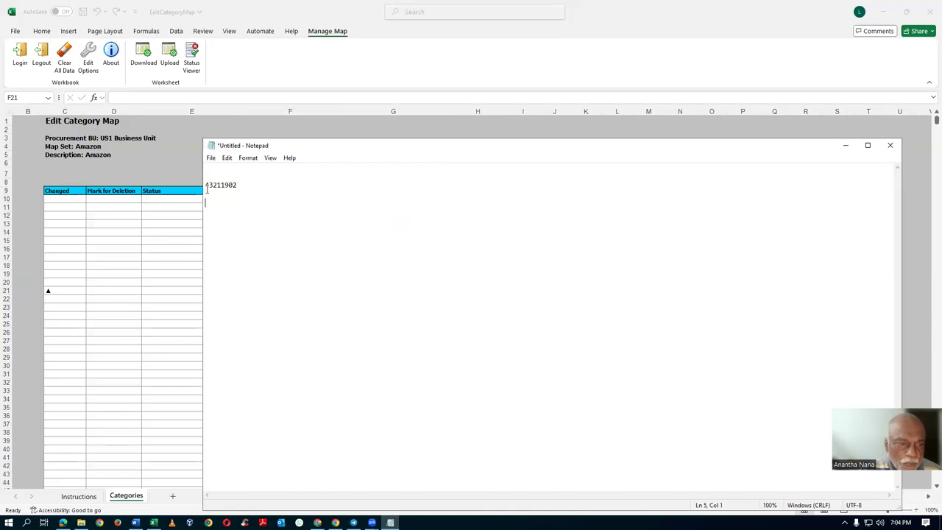
left_click_drag(206, 185, 227, 187)
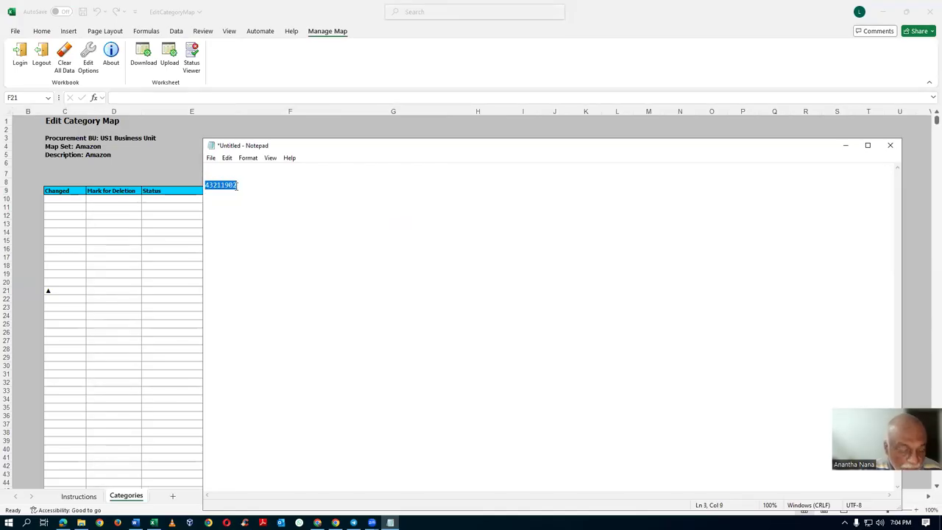
key("alt+Tab")
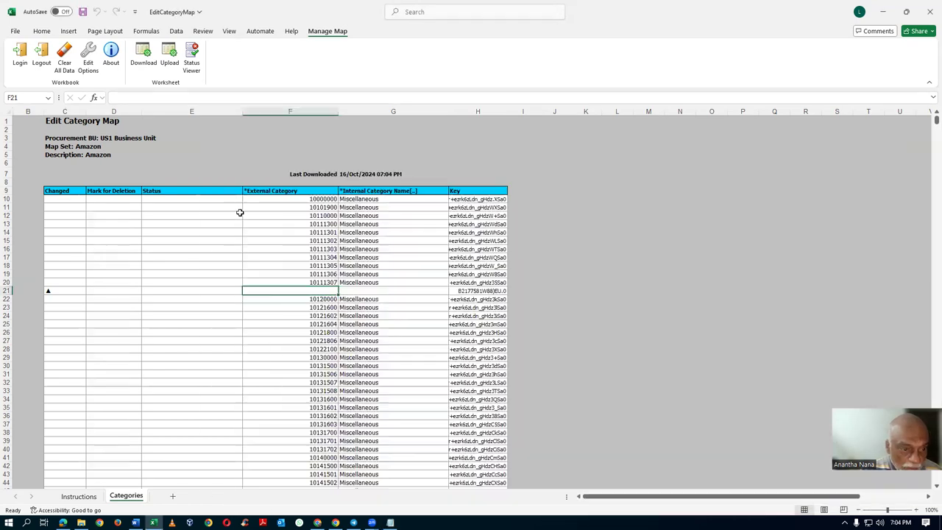
double_click(268, 290)
type("43211902")
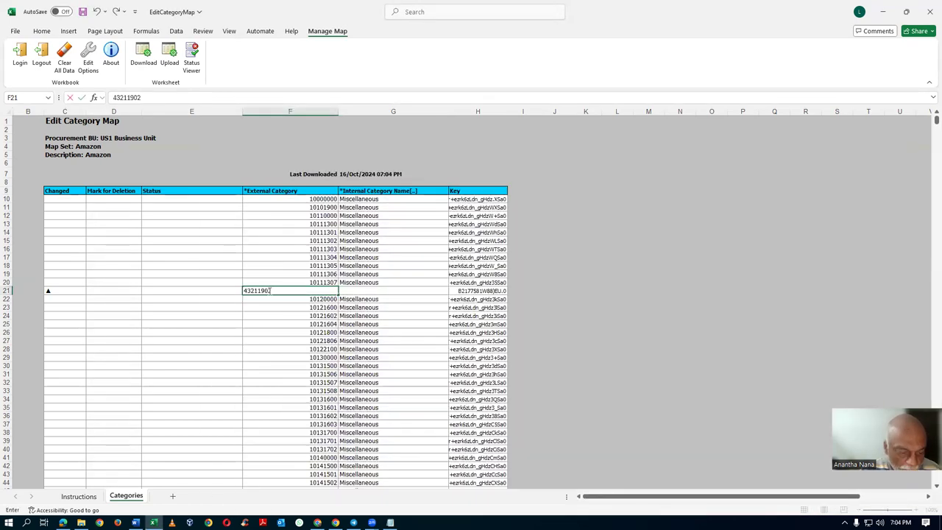
key("Tab")
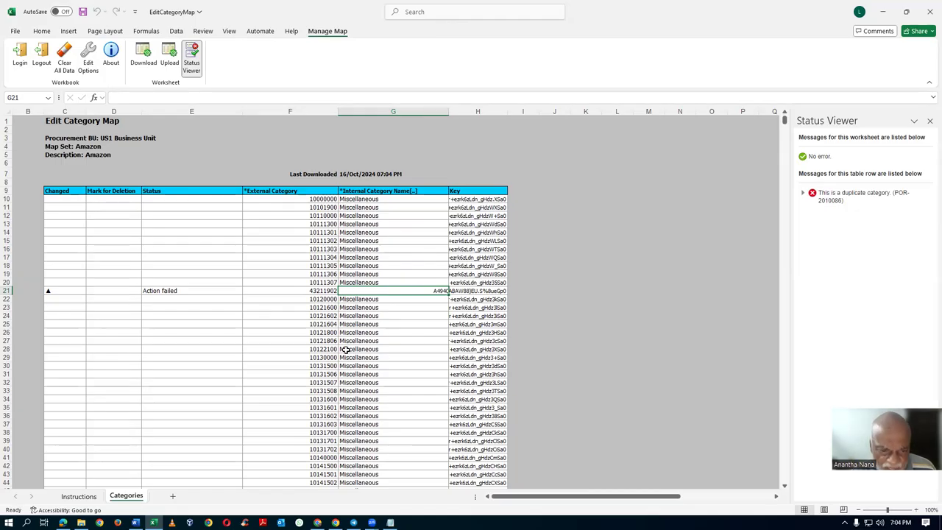
Run the internal category lookup on cell G21 for the 43211902 row, which reports a duplicate error.
double_click(421, 291)
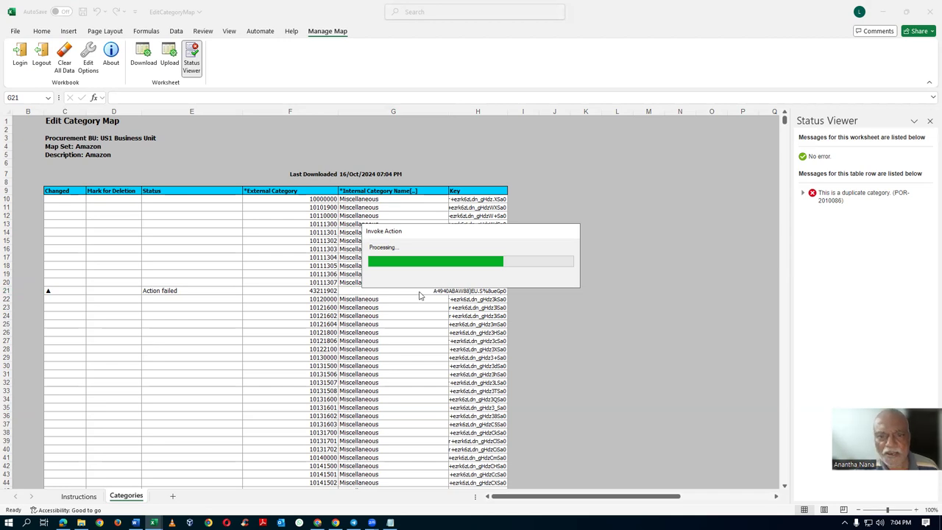
double_click(419, 291)
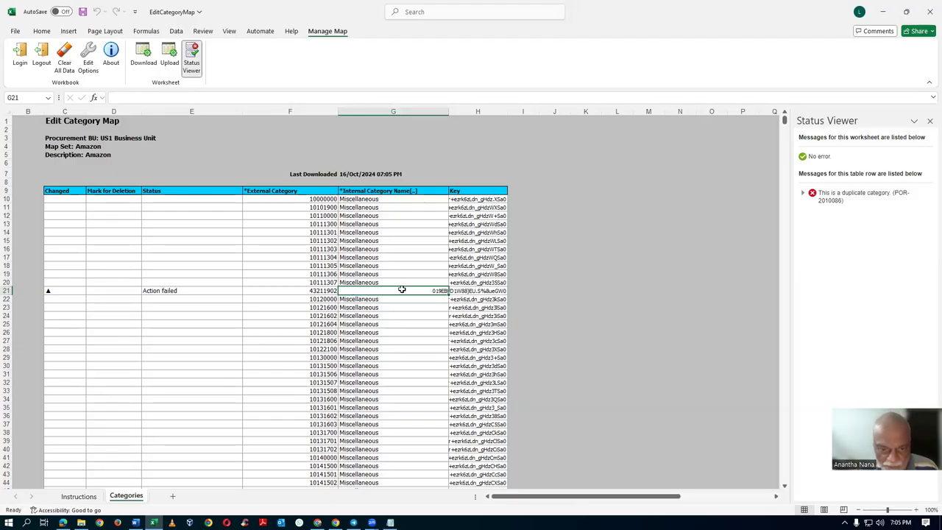
Enter t01_desktop in cell G21 and review the row's status messages.
type("t01")
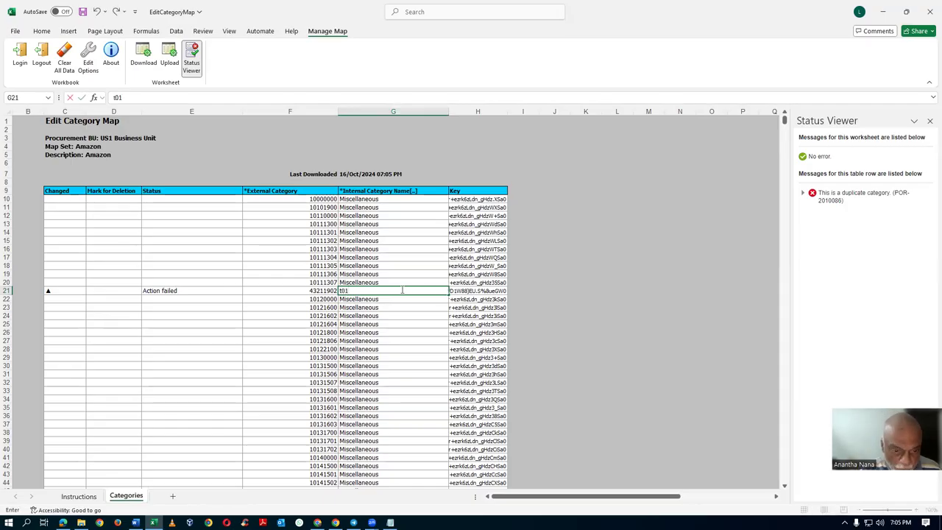
type("_de")
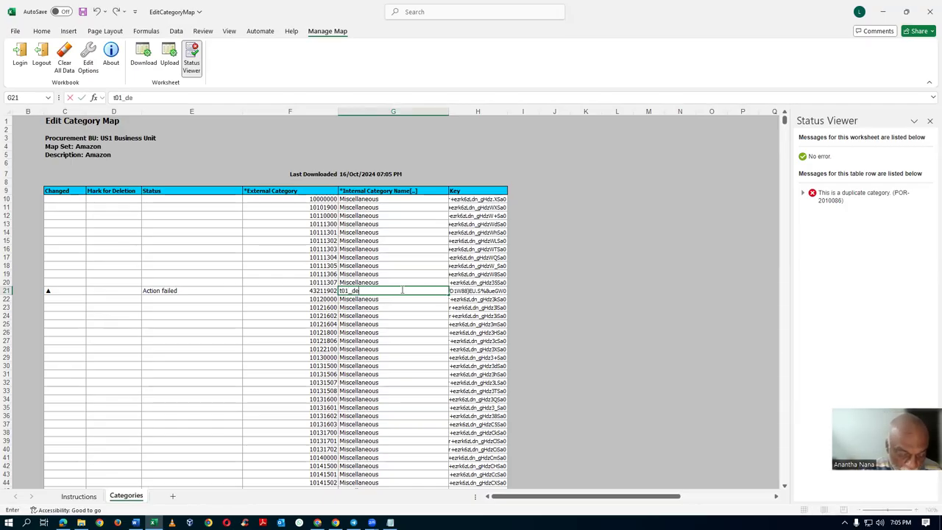
type("sktop")
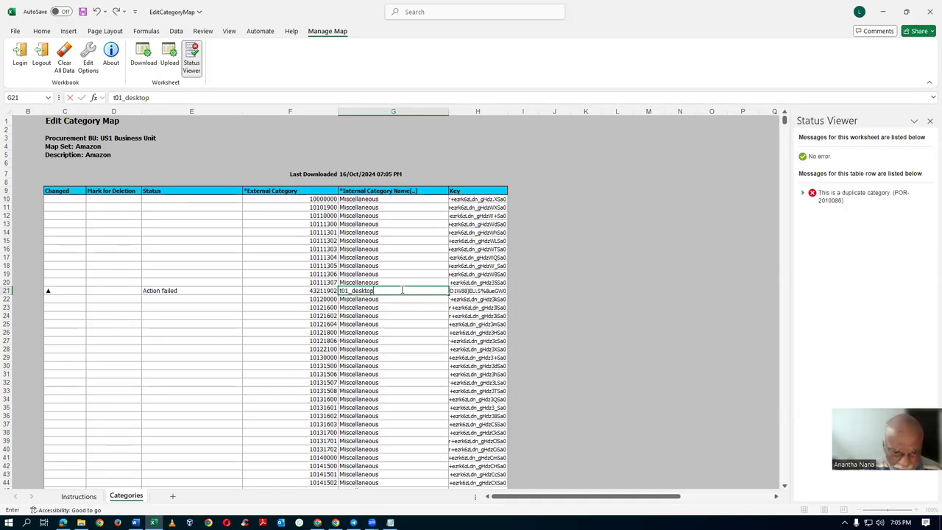
key("Return")
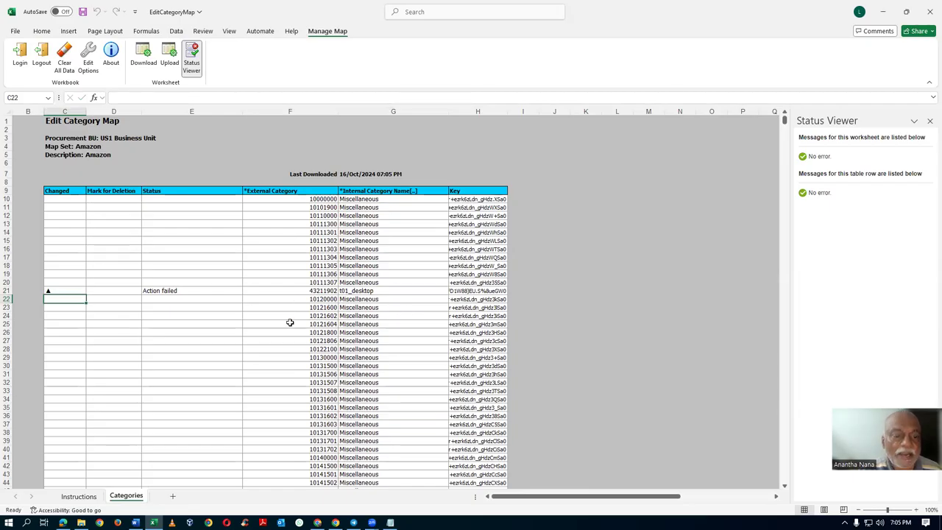
left_click(304, 292)
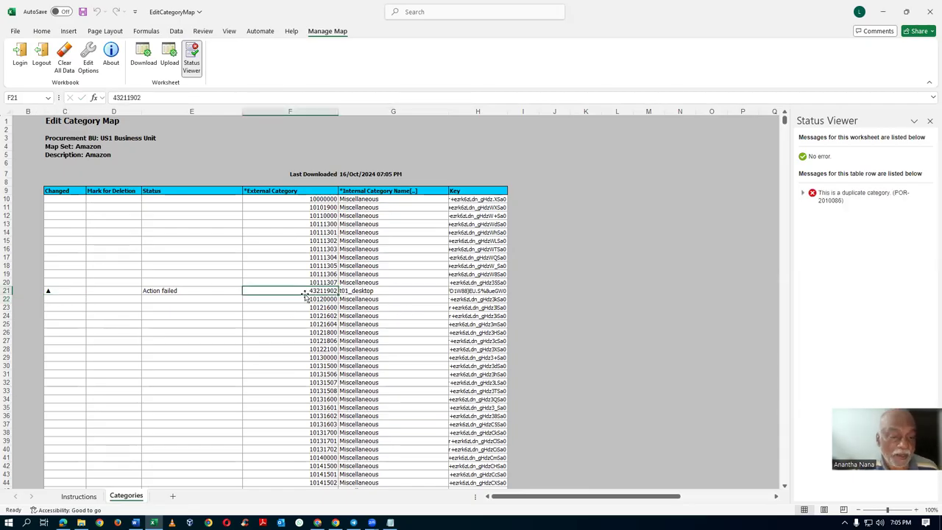
left_click(373, 292)
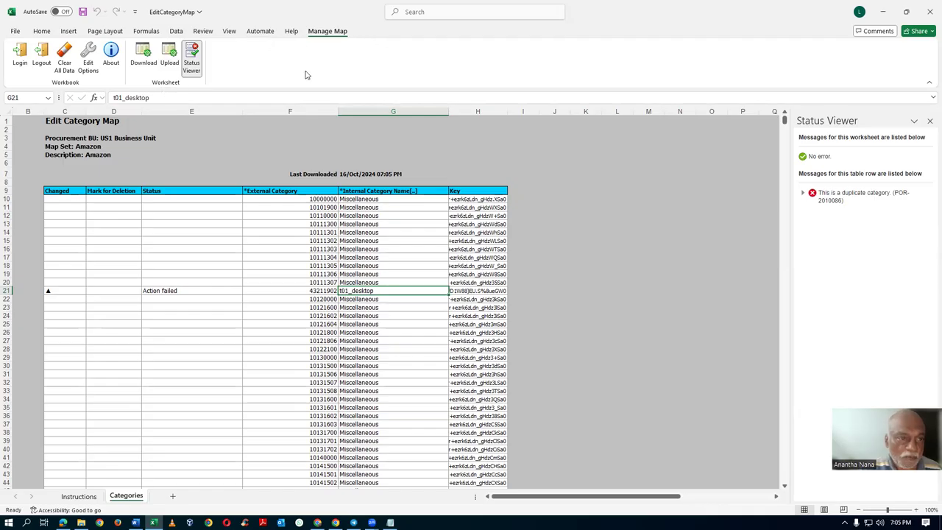
Upload the changed rows with default options, then clear t01_desktop from cell G21 after Insert failed.
left_click(169, 57)
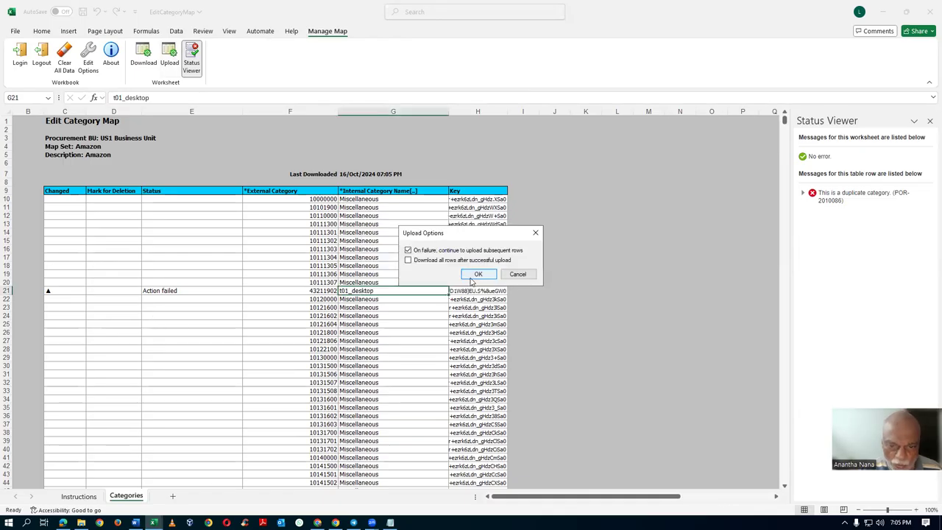
left_click(475, 274)
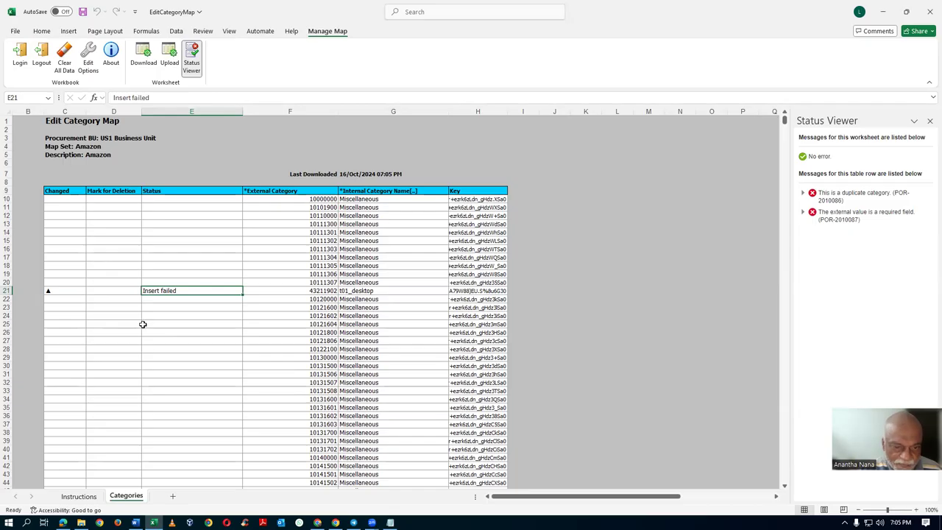
left_click(377, 290)
right_click(377, 290)
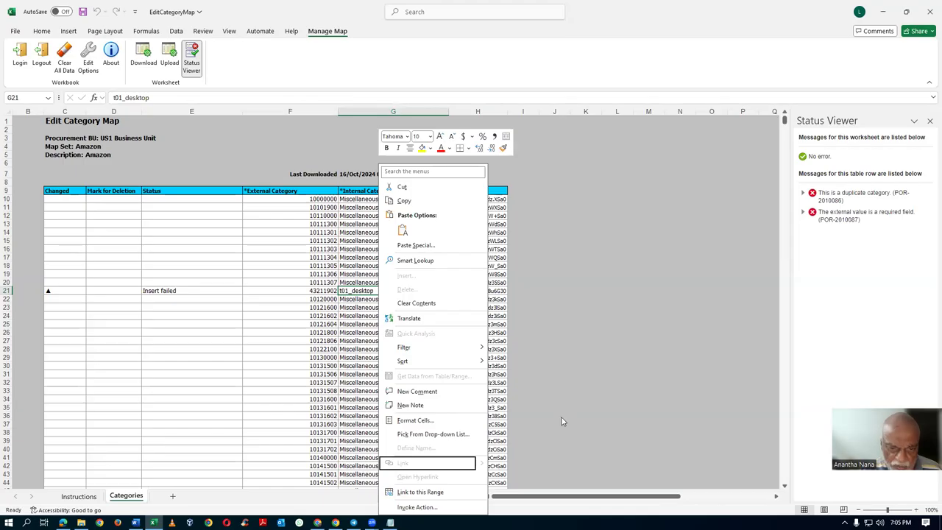
key("Escape")
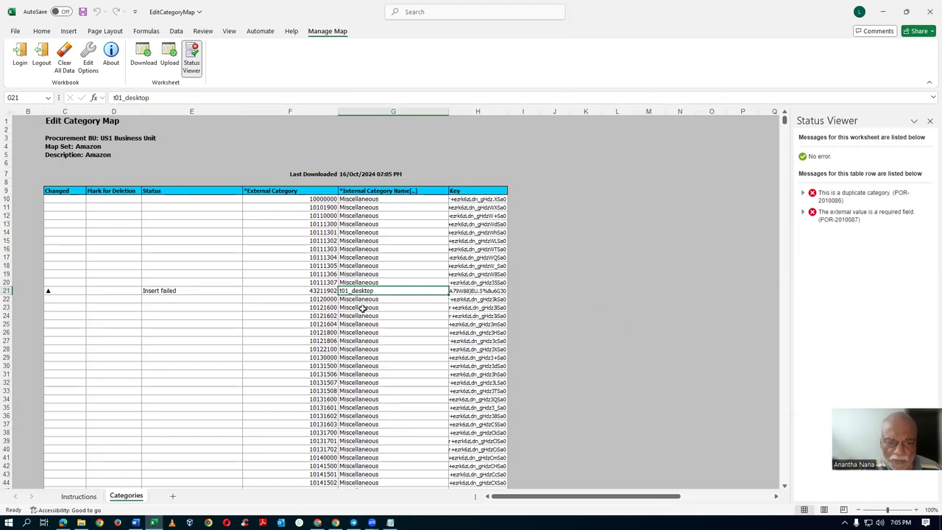
key("Delete")
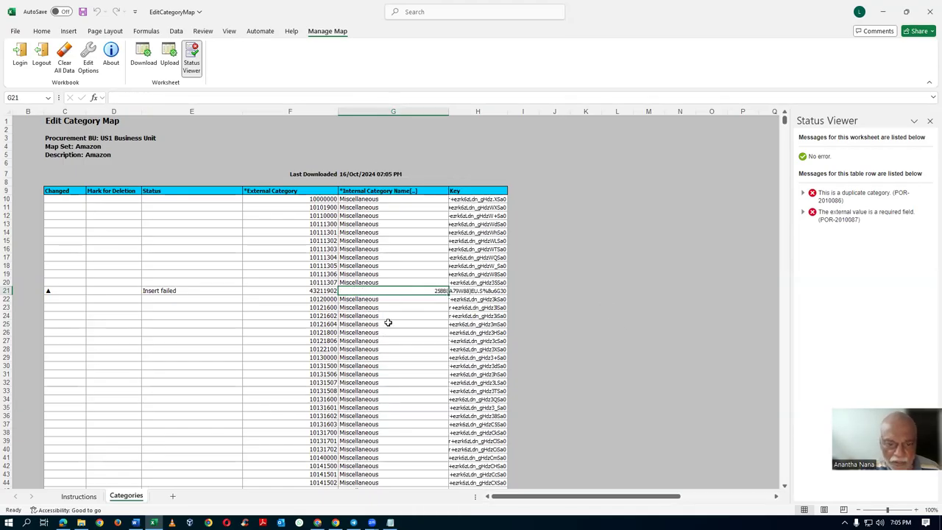
left_click(388, 323)
left_click(410, 291)
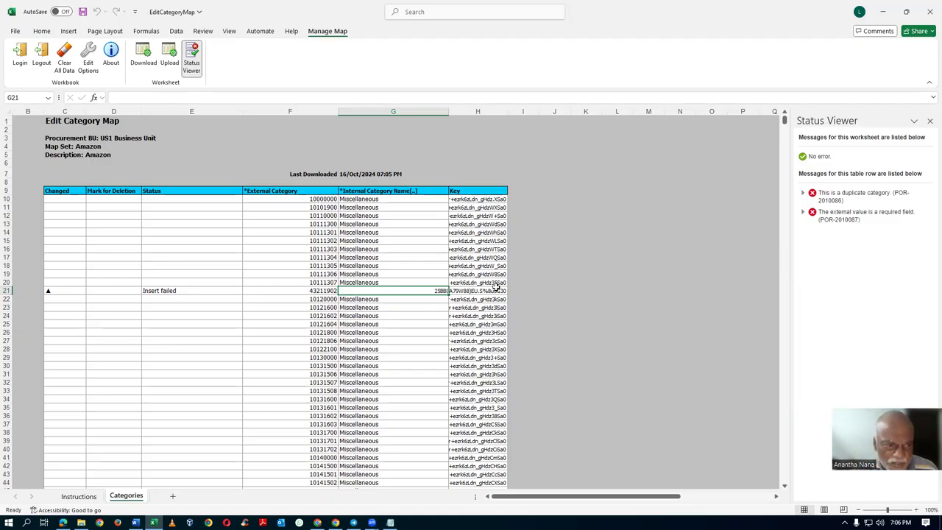
left_click(262, 290)
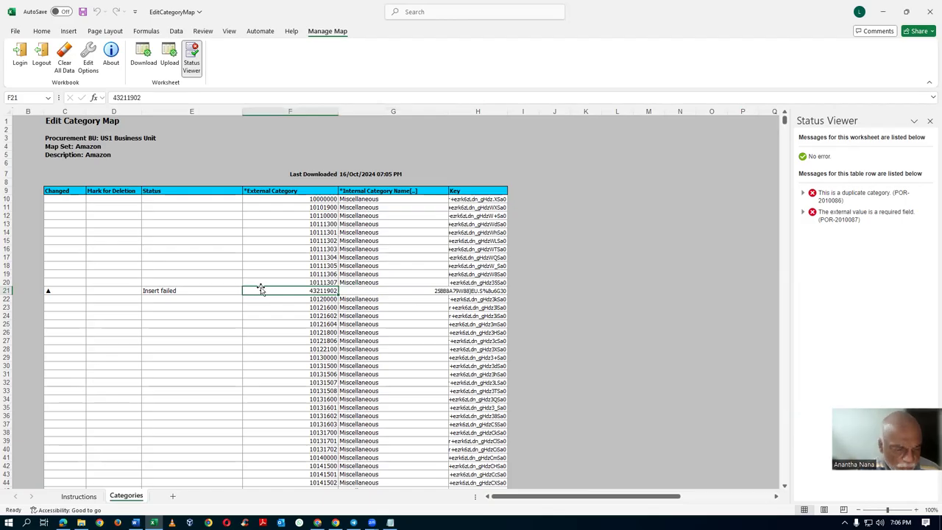
Check the noted code and scroll the Categories sheet to the existing 43211902 entry at row 2270.
key("alt+Tab")
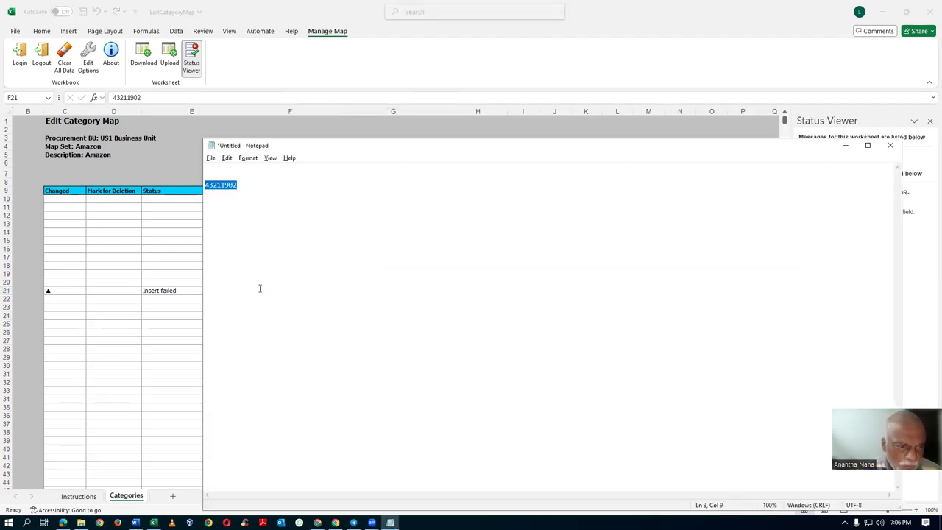
key("alt+Tab")
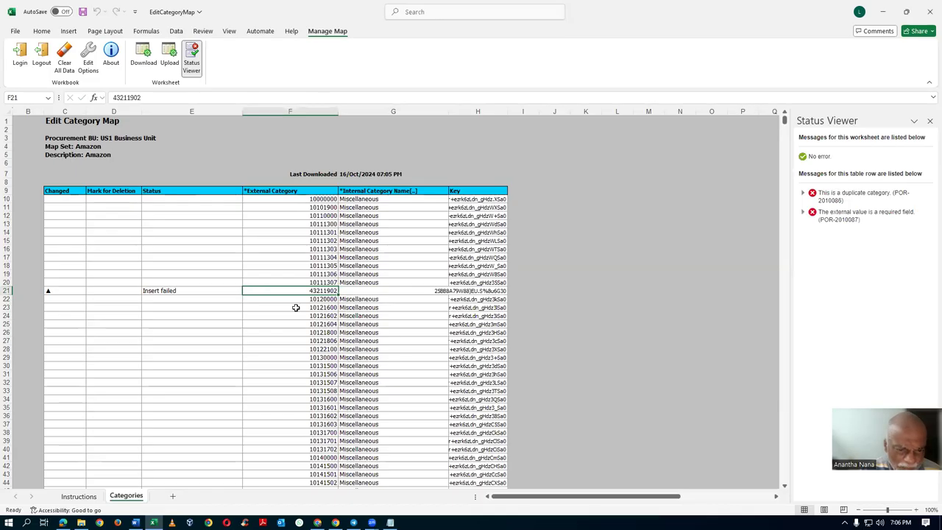
scroll(295, 308, "down", 20)
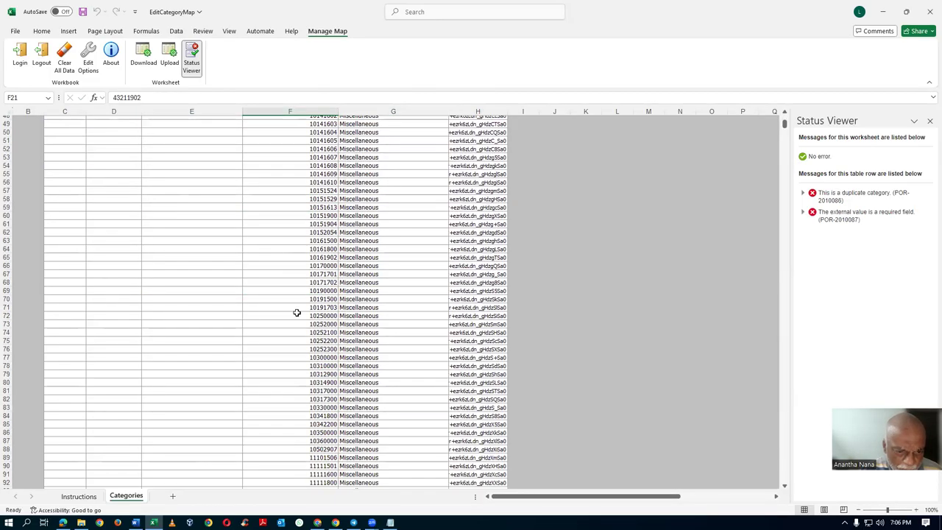
scroll(296, 313, "down", 20)
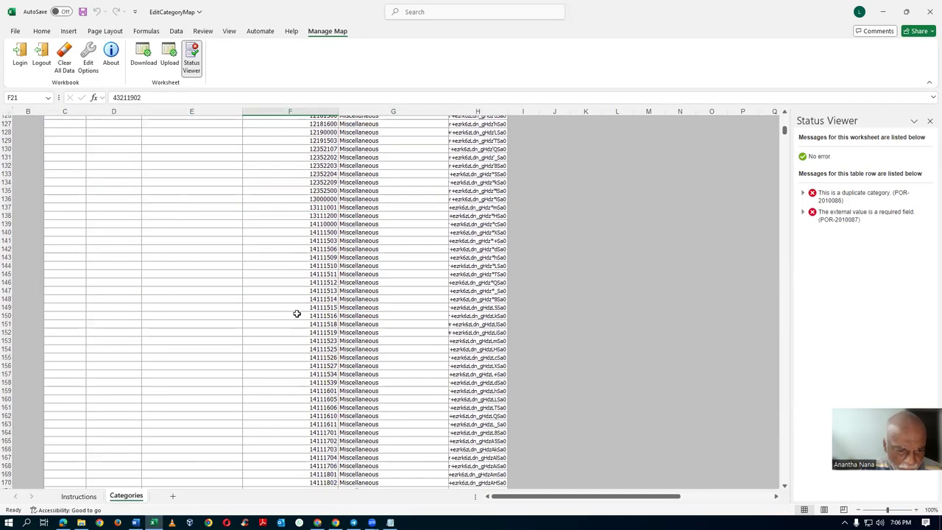
scroll(297, 313, "down", 14)
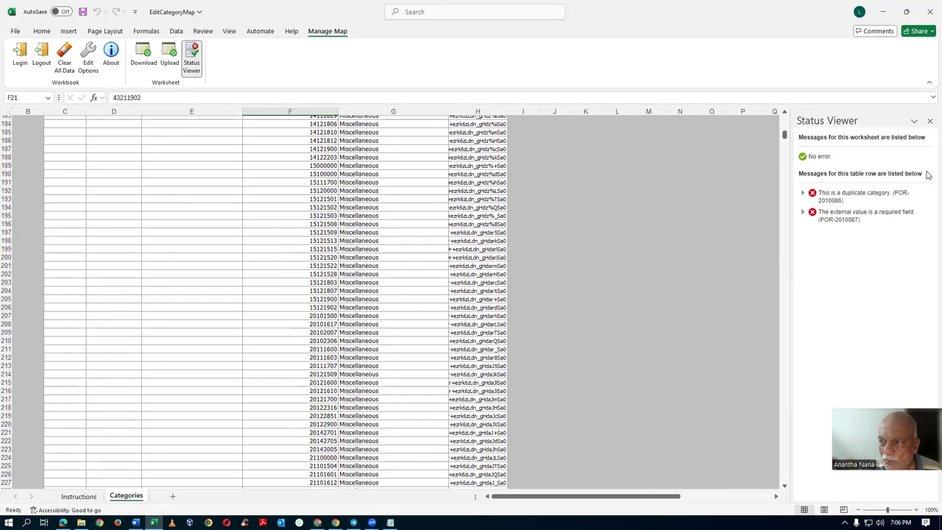
left_click(929, 121)
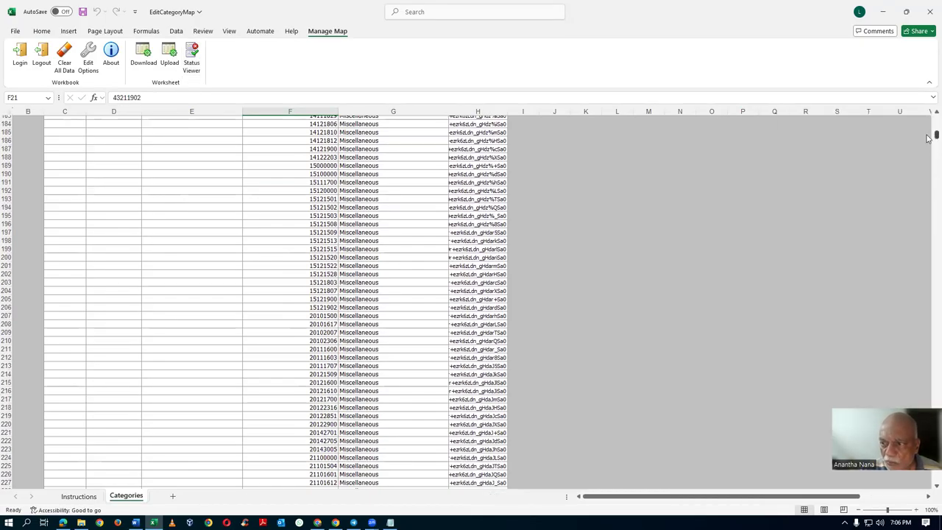
left_click_drag(928, 138, 928, 310)
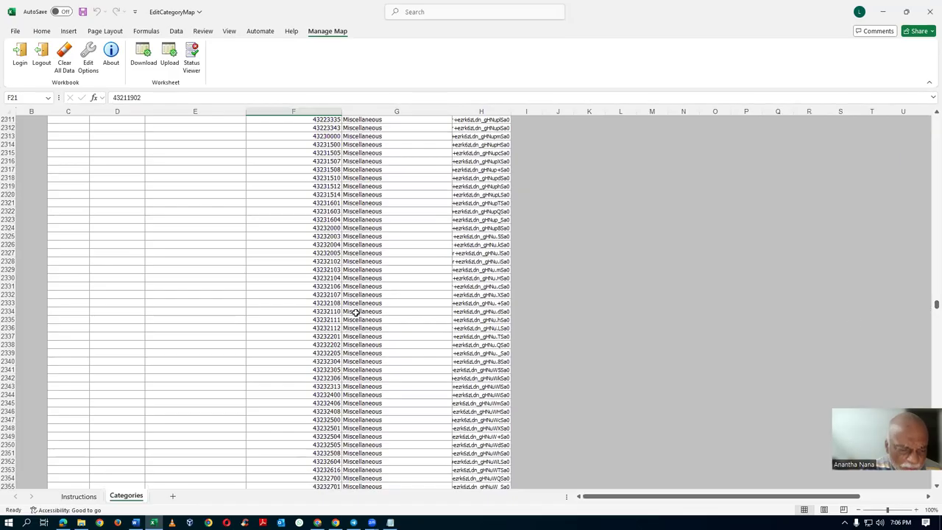
key("alt+Tab")
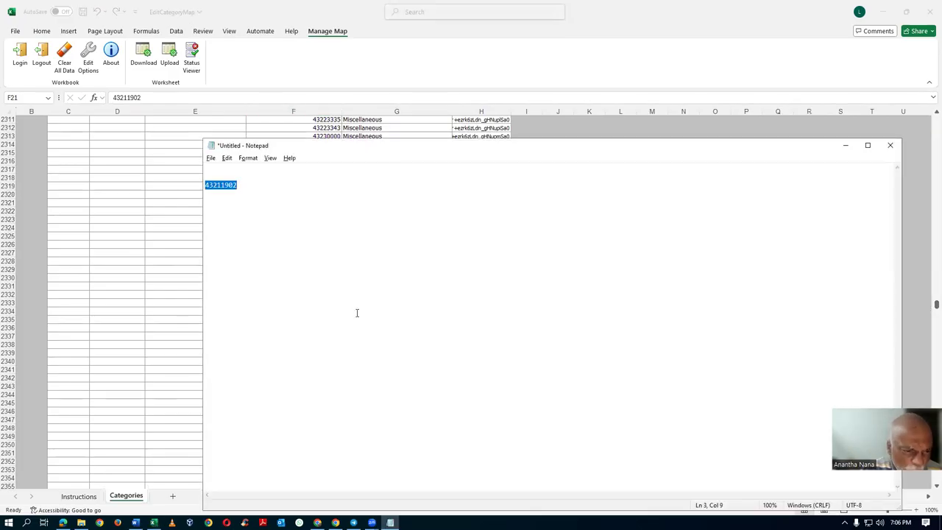
key("alt+Tab")
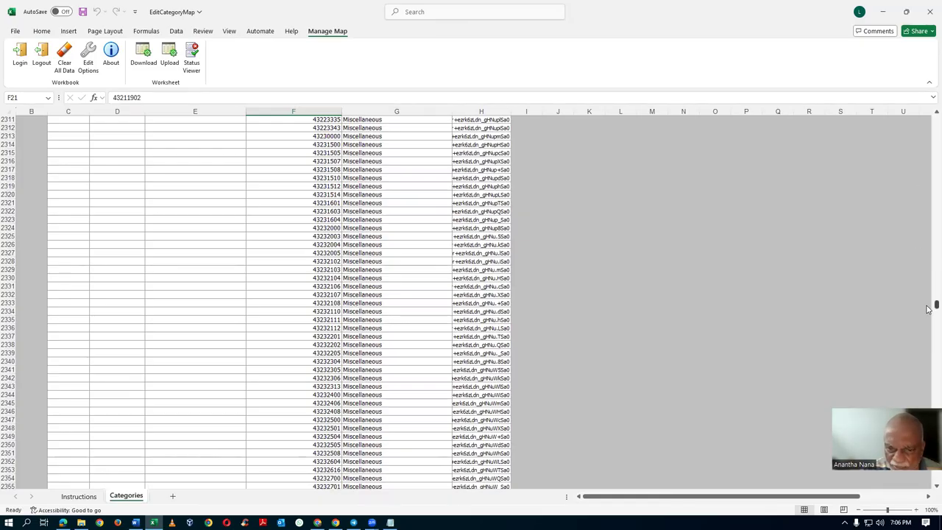
left_click_drag(927, 308, 928, 300)
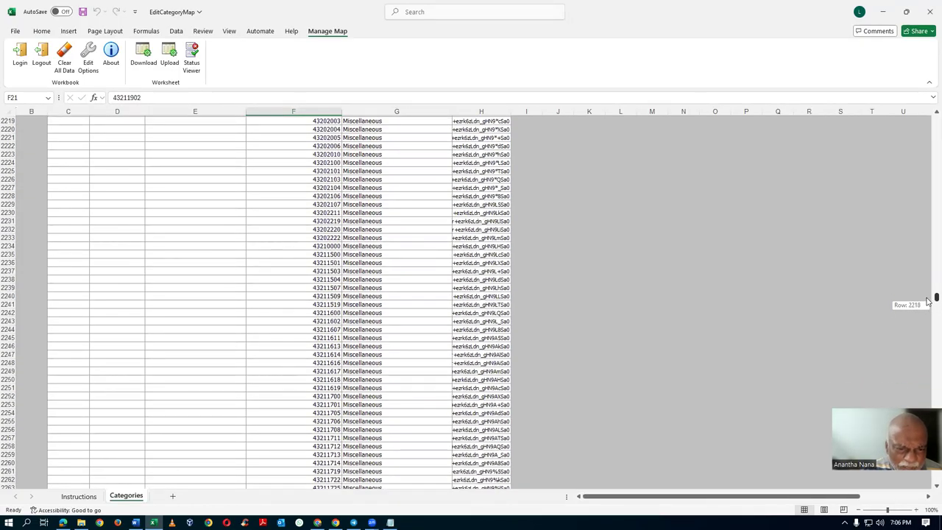
left_click_drag(928, 300, 928, 267)
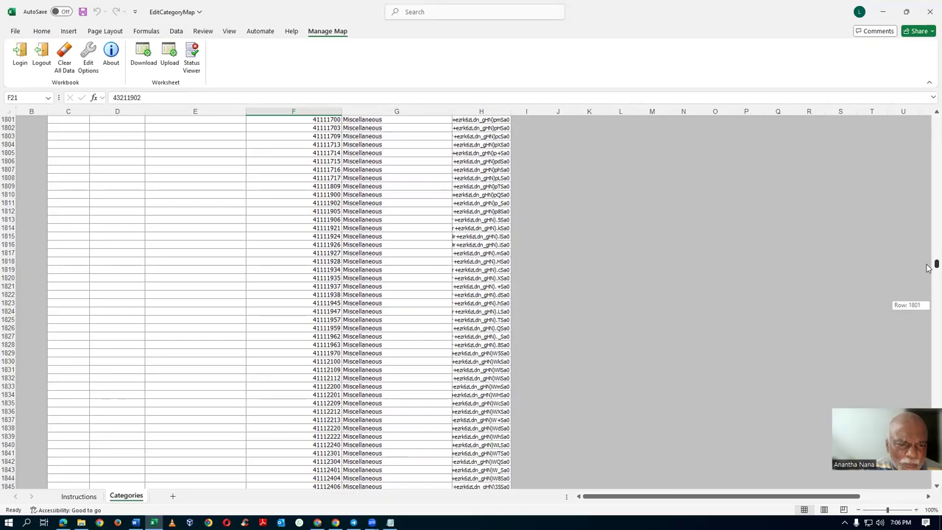
left_click_drag(928, 268, 928, 302)
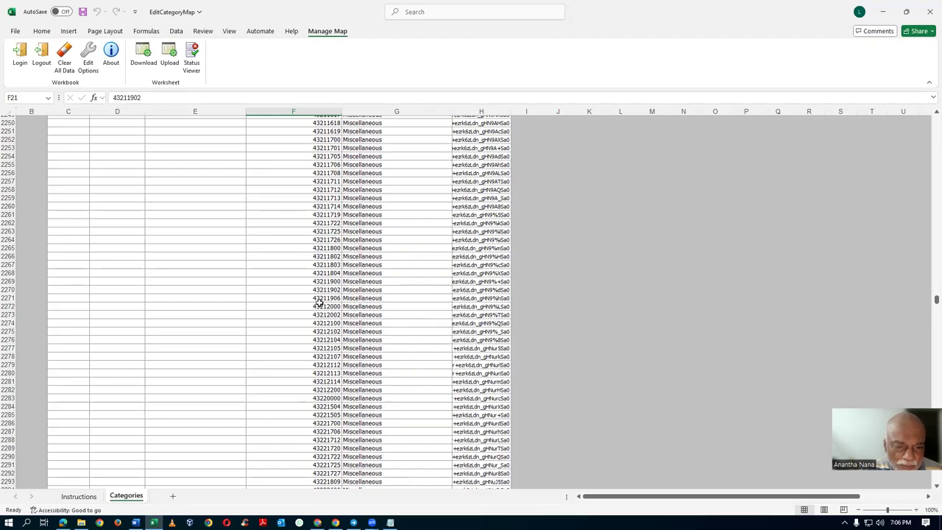
Replace Miscellaneous with t01_desktop in cell G2270 for code 43211902.
left_click(327, 291)
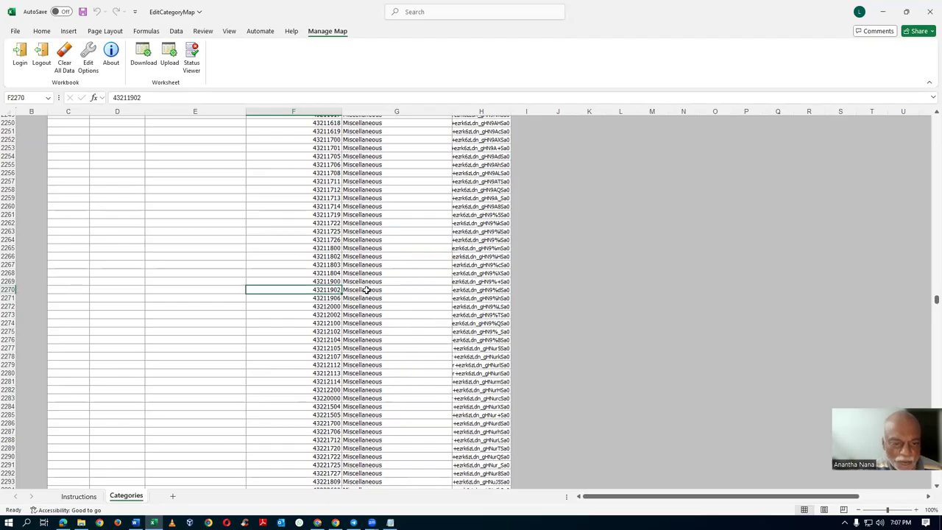
left_click(367, 290)
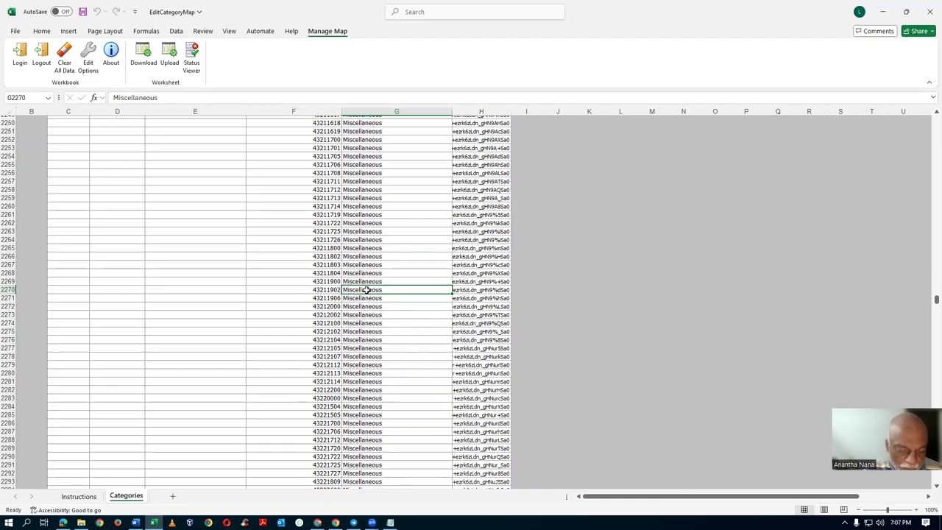
type("t01_")
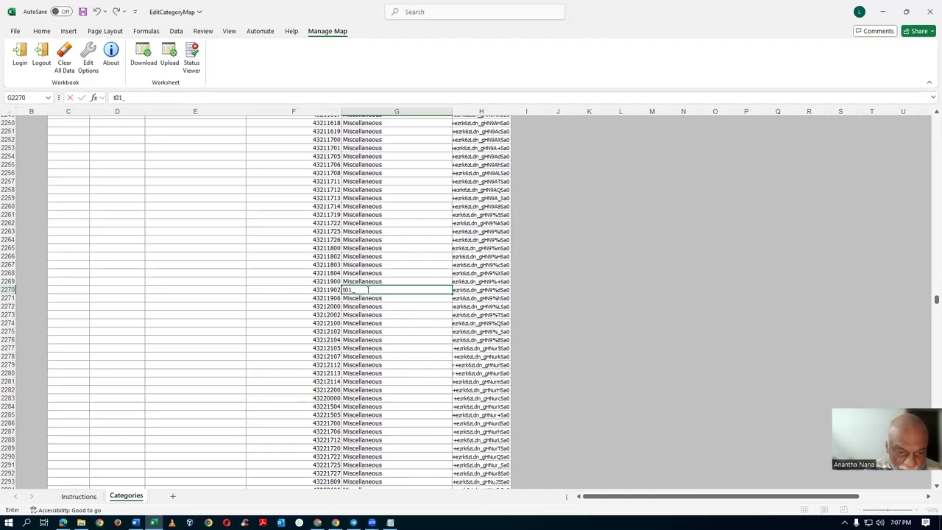
type("desk")
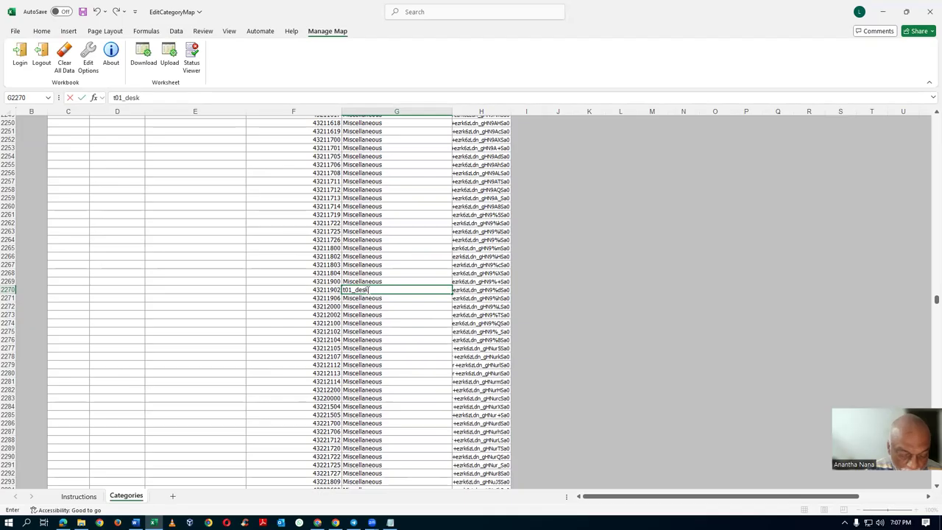
type("top")
key("Return")
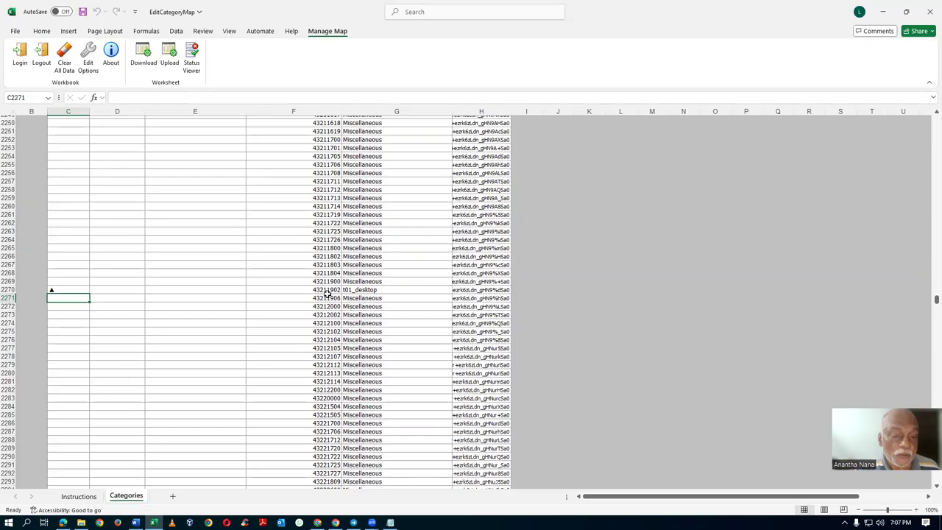
Upload the 43211902 to t01_desktop mapping, then close the workbook without saving it.
left_click(170, 55)
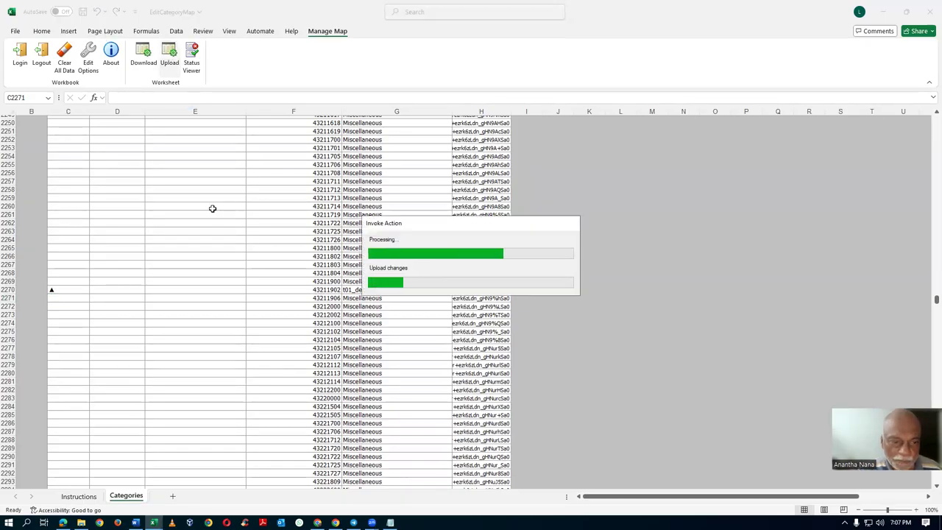
left_click(478, 274)
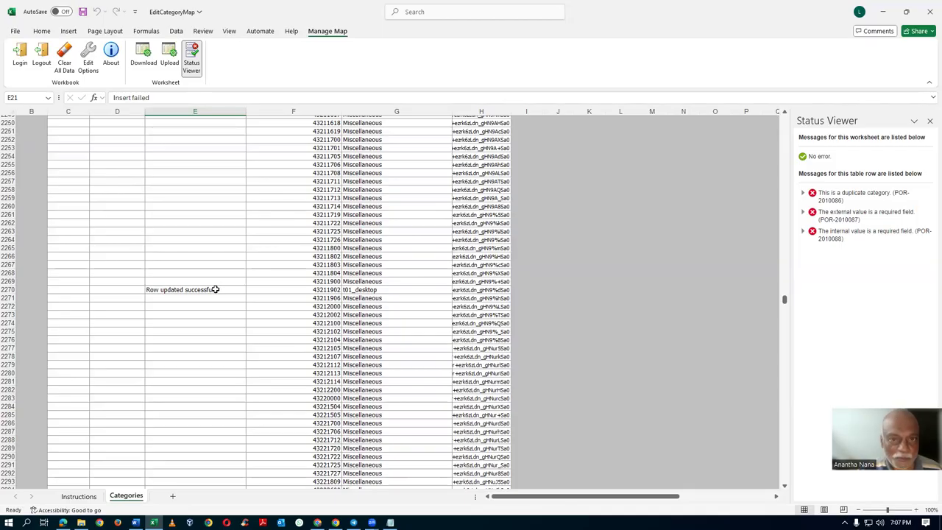
left_click(927, 12)
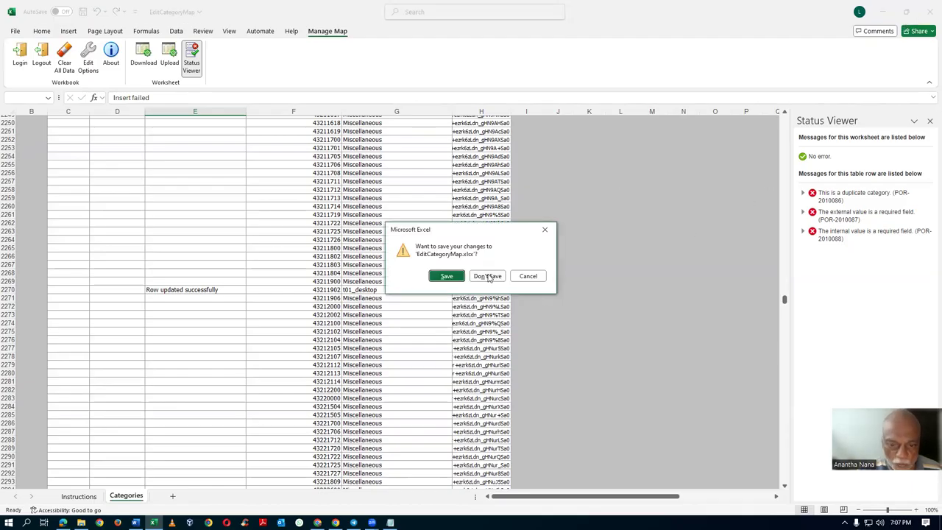
left_click(488, 277)
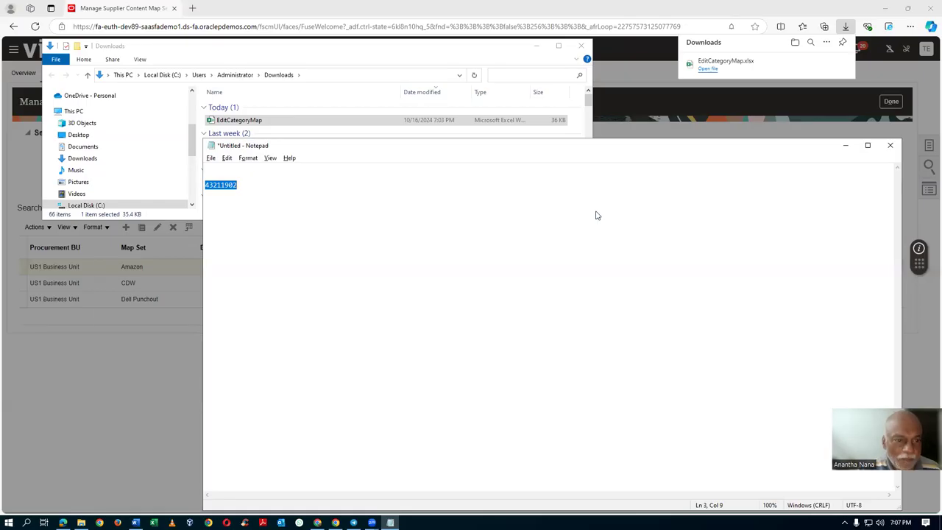
Return the map sets page to its list, then minimize it and Notepad to reach Chrome.
key("alt+Tab")
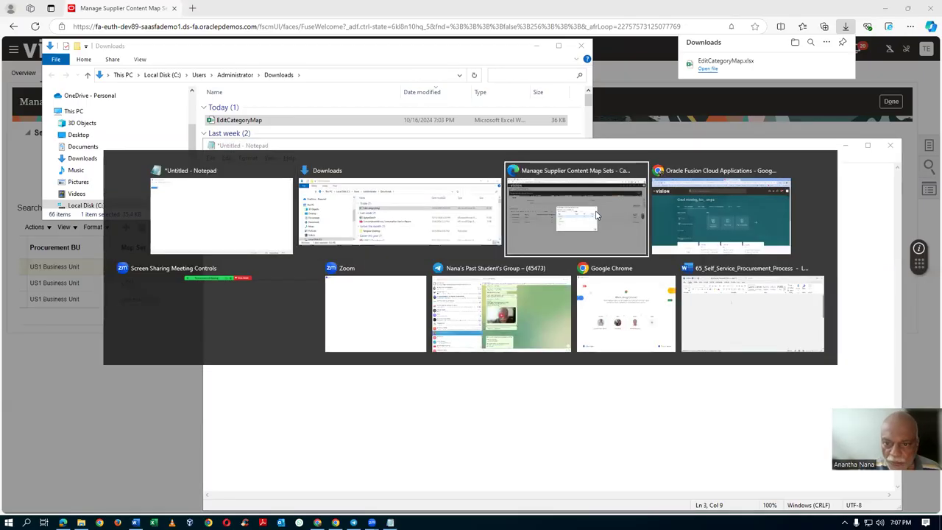
left_click(597, 215)
left_click(601, 199)
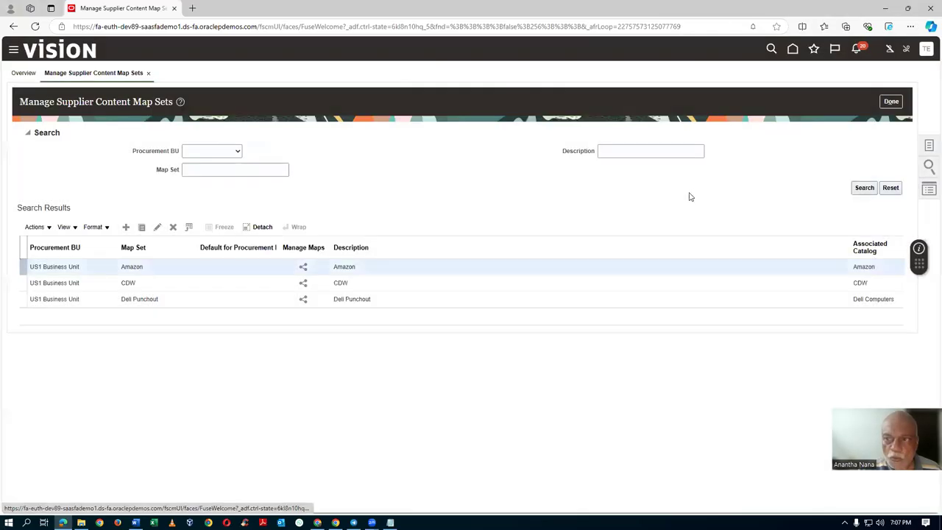
left_click(62, 522)
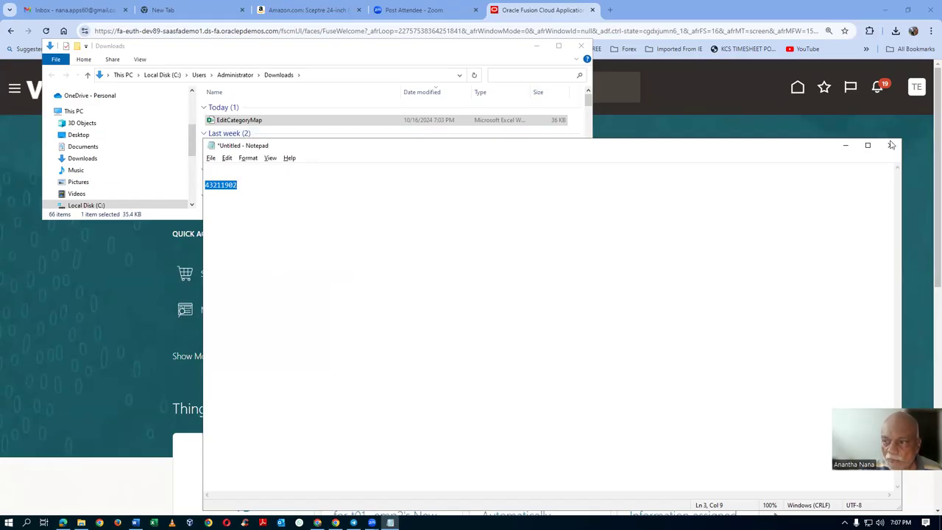
left_click(849, 147)
left_click(837, 132)
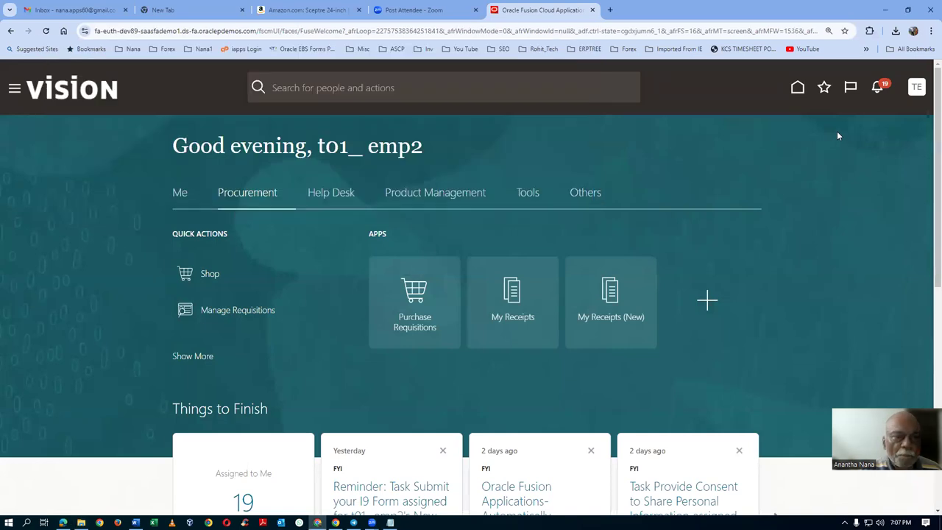
Add the Sceptre 24-inch 75Hz monitor to the Amazon Business cart.
left_click(302, 9)
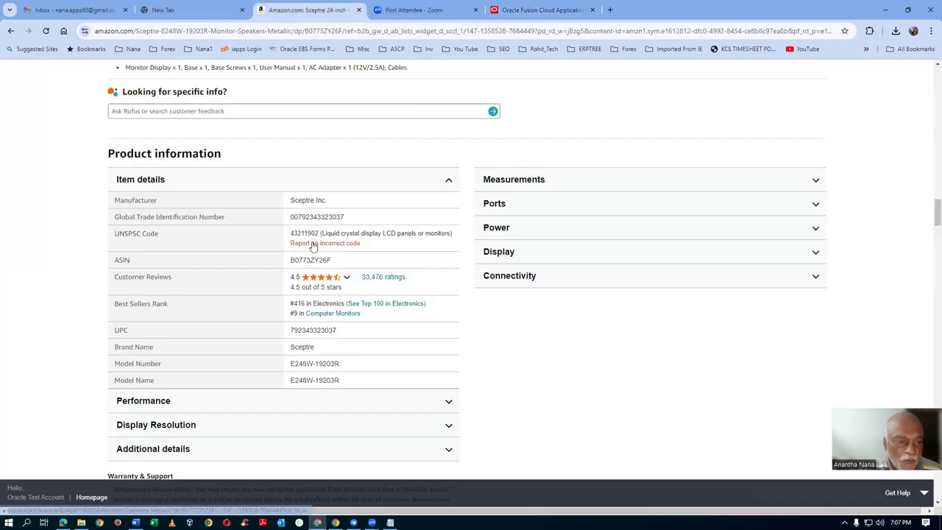
scroll(796, 191, "up", 6)
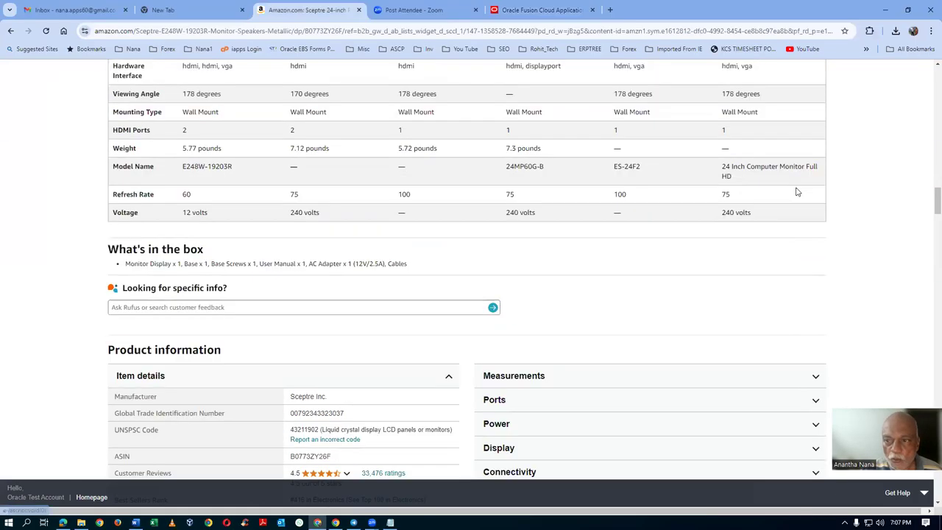
scroll(796, 192, "up", 5)
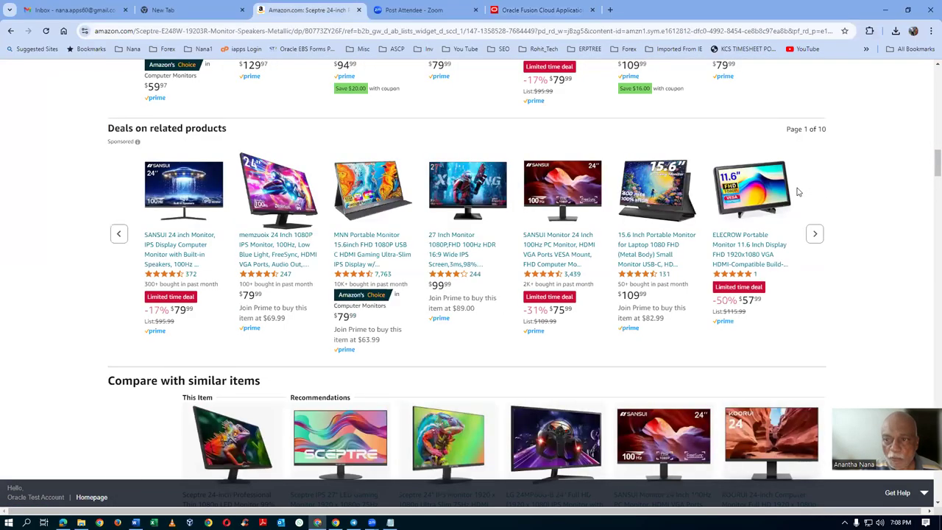
scroll(801, 191, "up", 10)
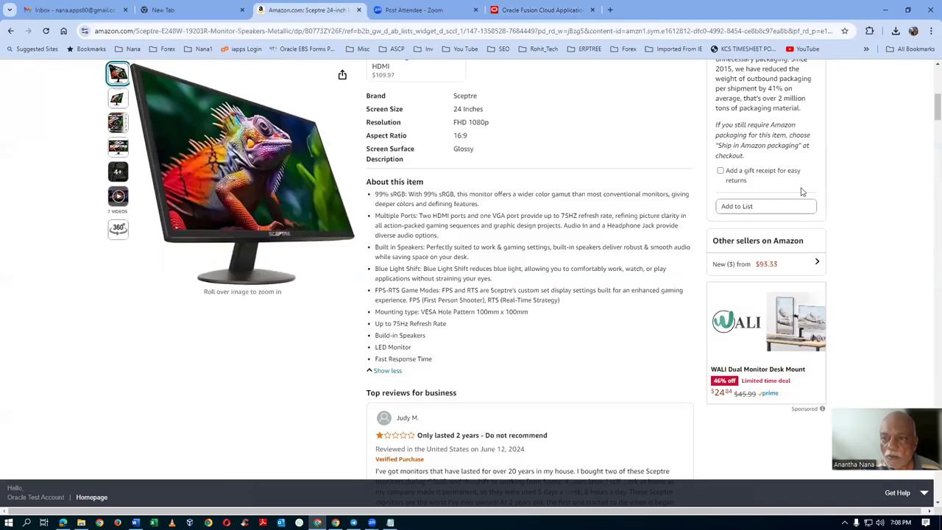
left_click(775, 126)
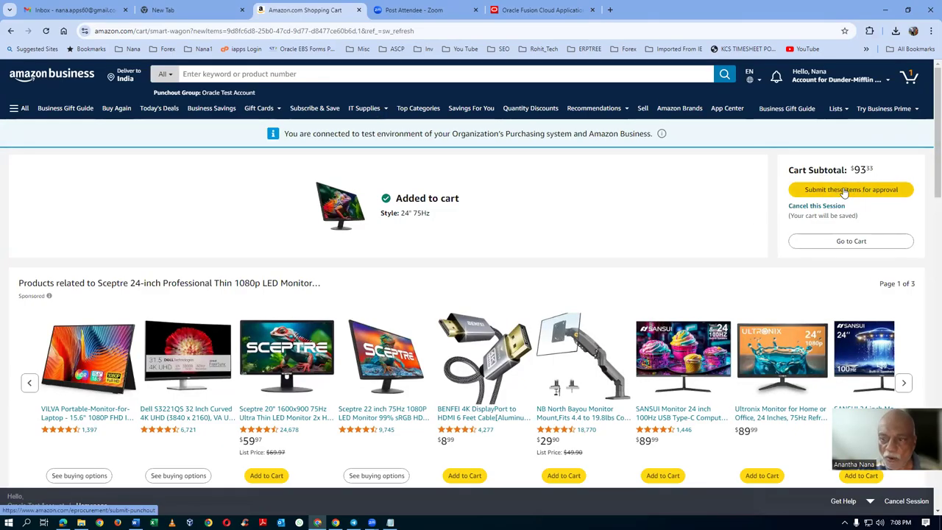
Submit the Sceptre monitor cart for approval from both the cart and Shopping Cart pages.
left_click(845, 191)
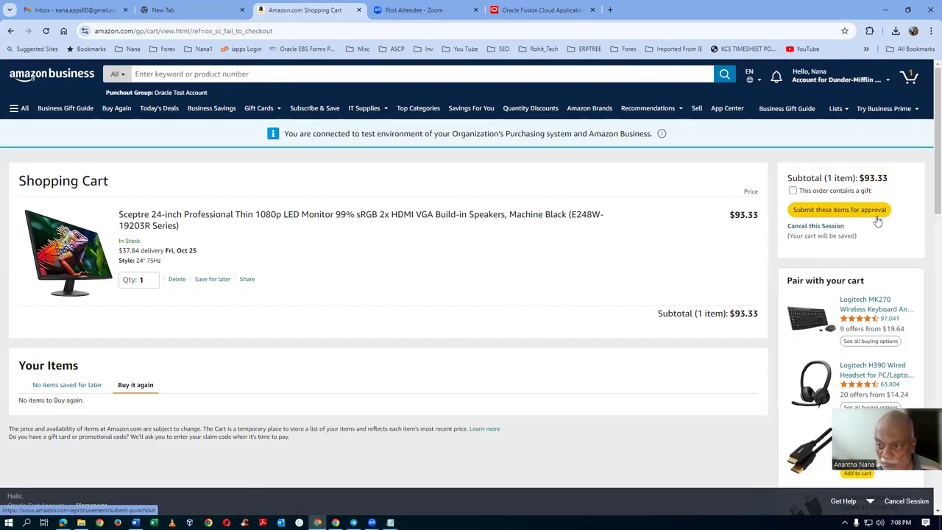
left_click(852, 218)
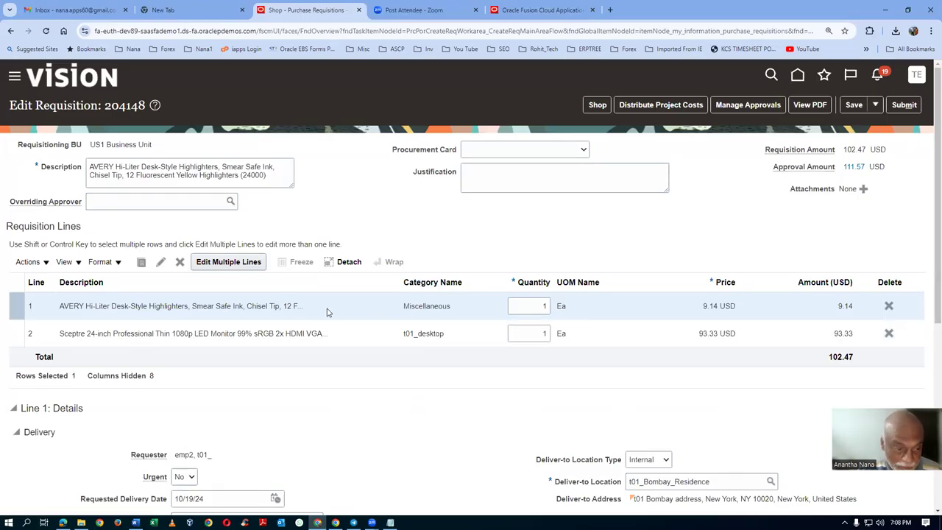
Confirm the Sceptre monitor line shows category t01_desktop, compared with the highlighters' Miscellaneous.
left_click(338, 335)
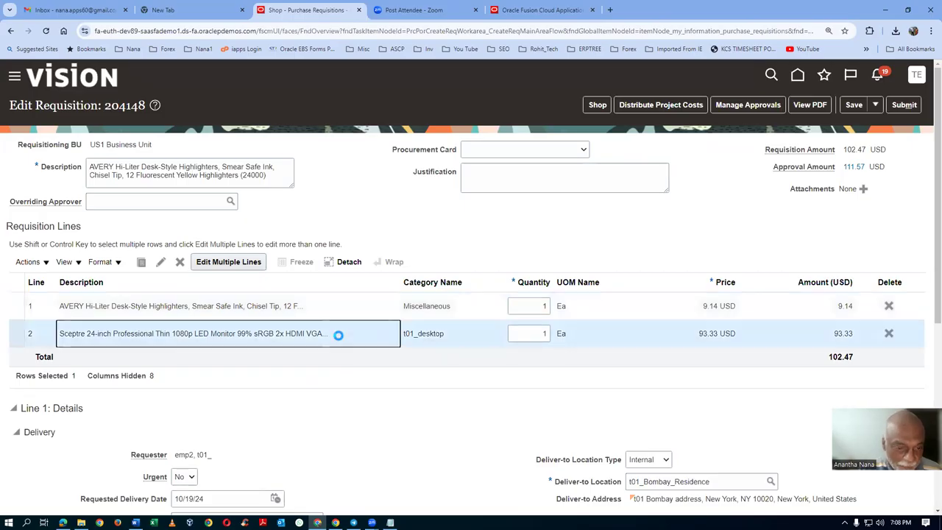
left_click(469, 342)
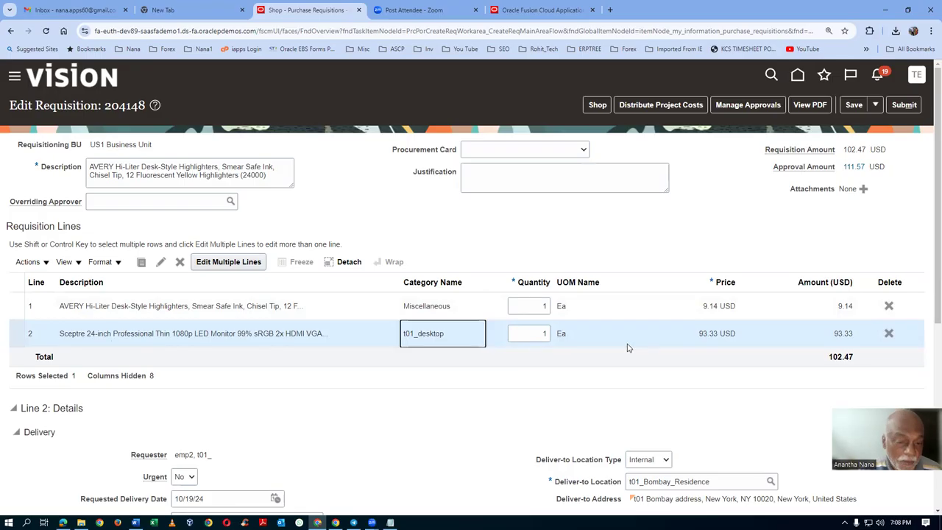
left_click(329, 305)
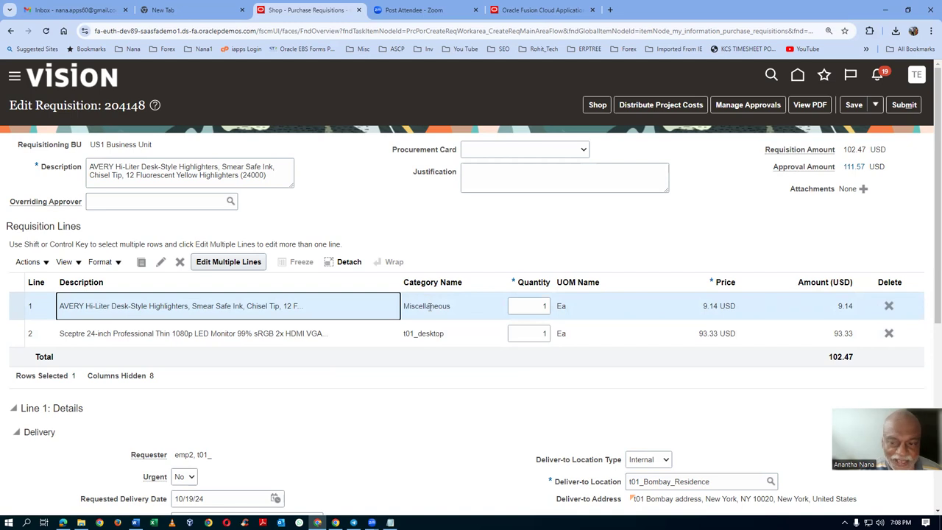
left_click(363, 335)
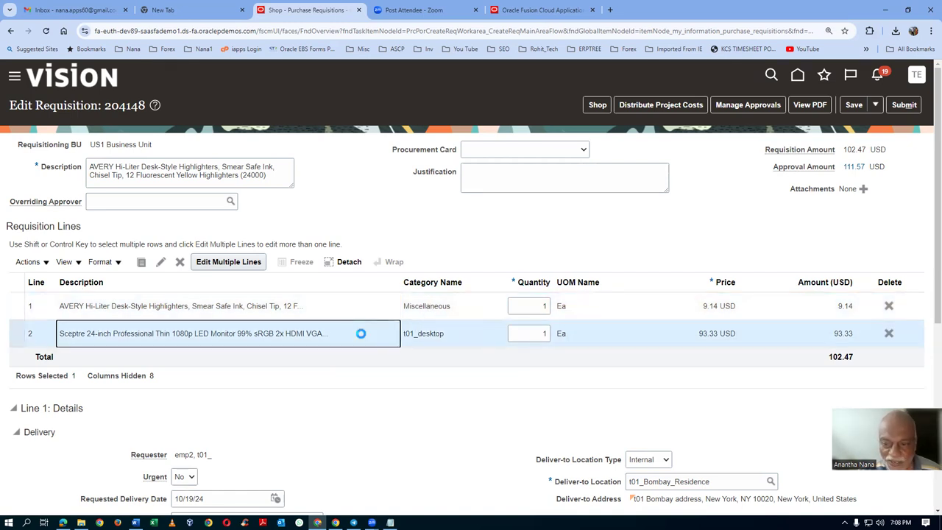